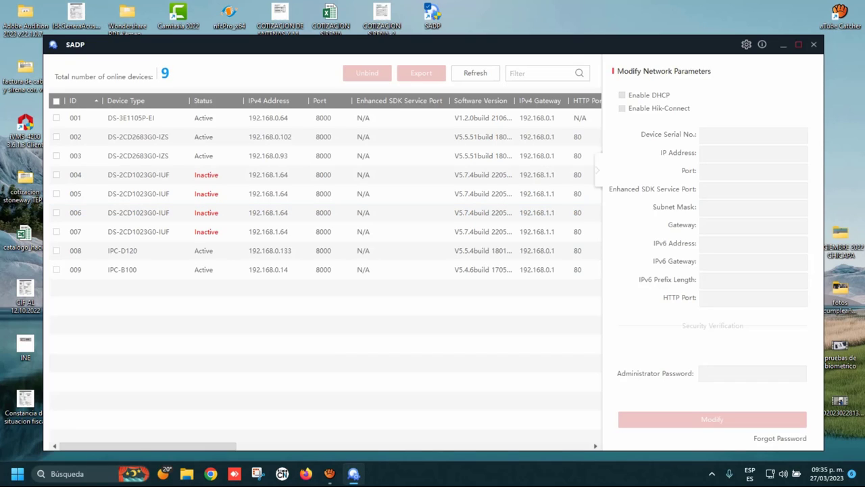
Step: Maximize the SADP device list, toggle the parameters panel, and select inactive camera 004
click(798, 44)
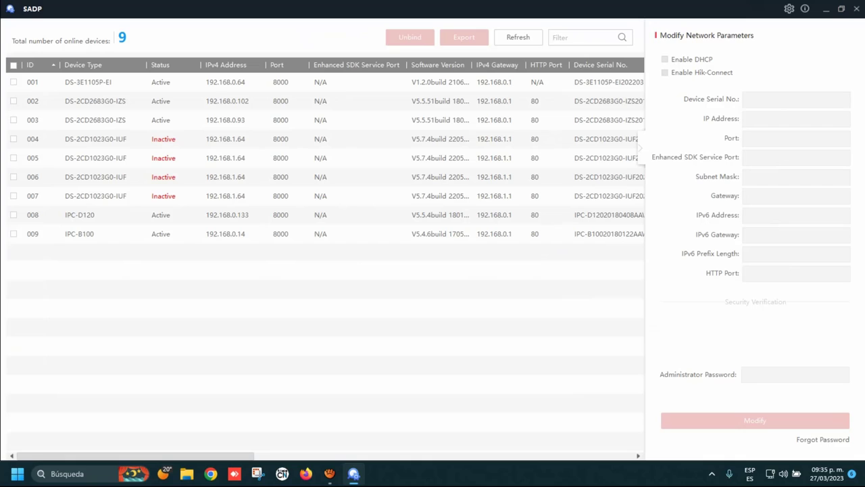
click(640, 147)
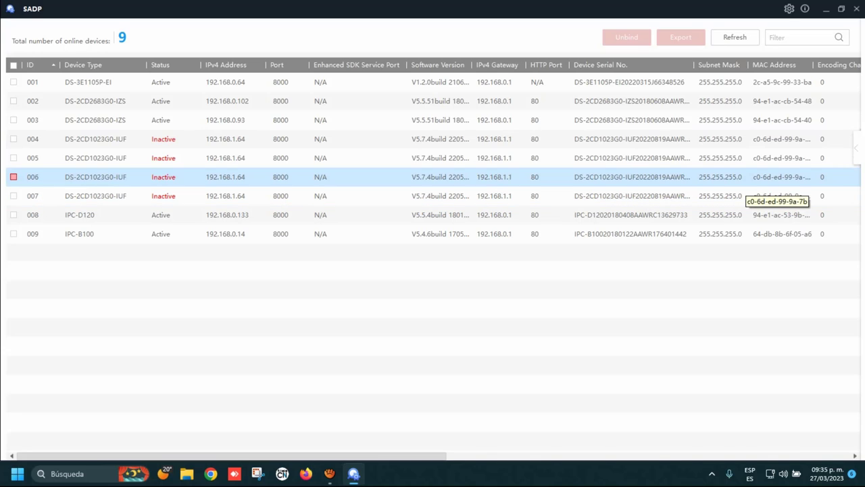
click(857, 148)
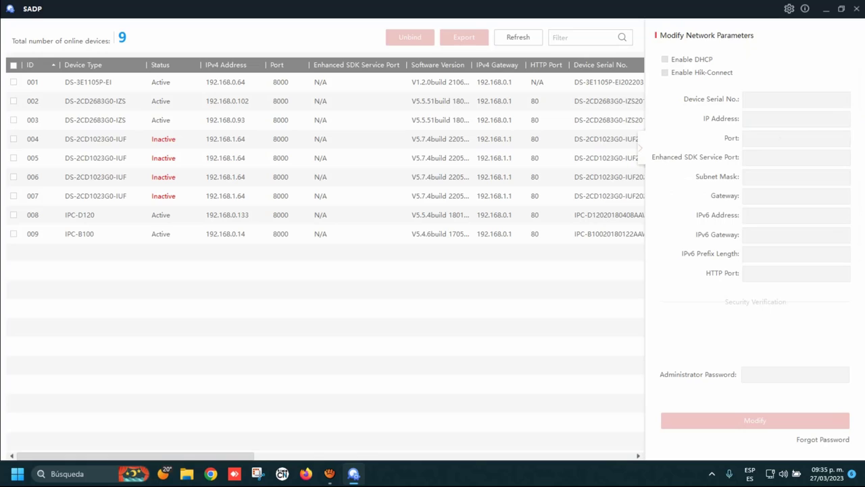
click(14, 139)
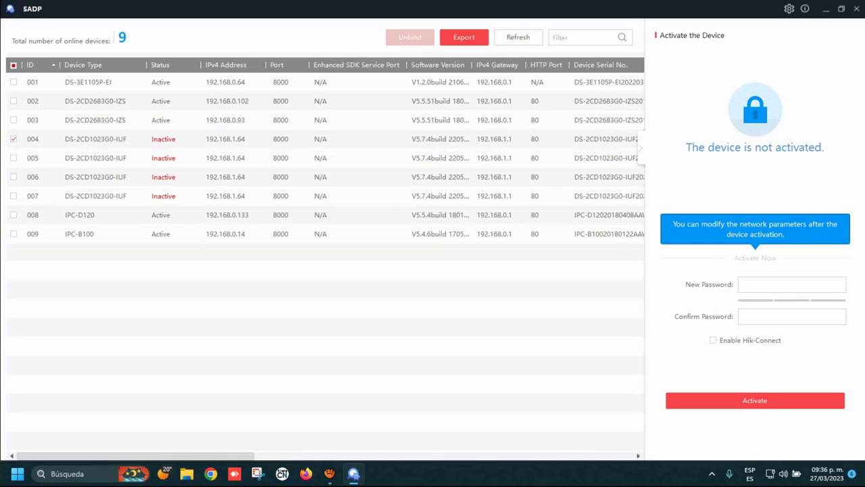
Step: Enter and confirm a strong admin password for camera 004, then enable Hik-Connect
click(792, 283)
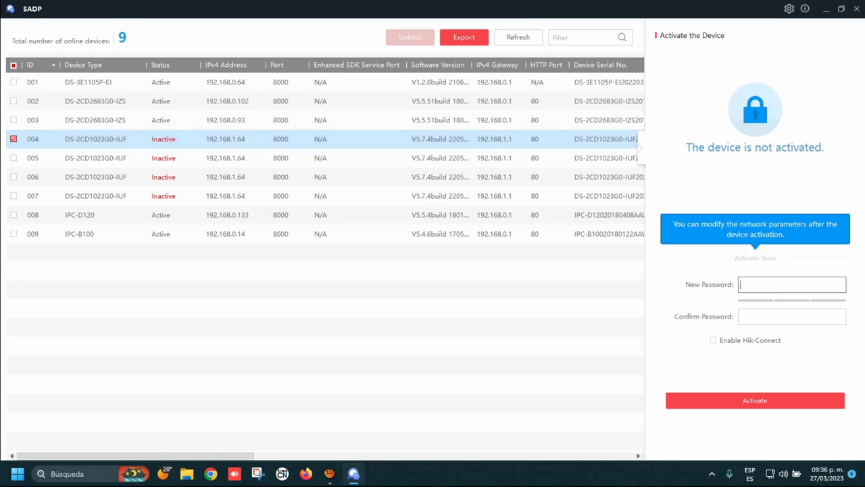
key(super+s)
text(dddd)
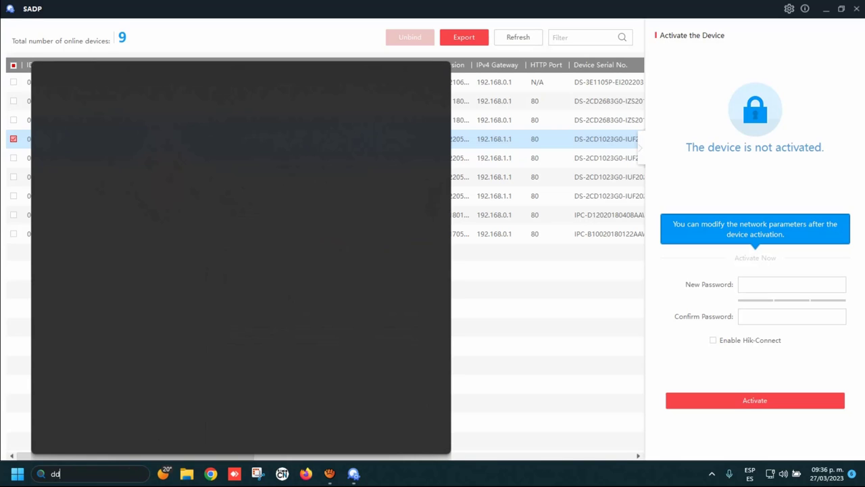
key(BackSpace)
key(BackSpace)
key(BackSpace)
key(BackSpace)
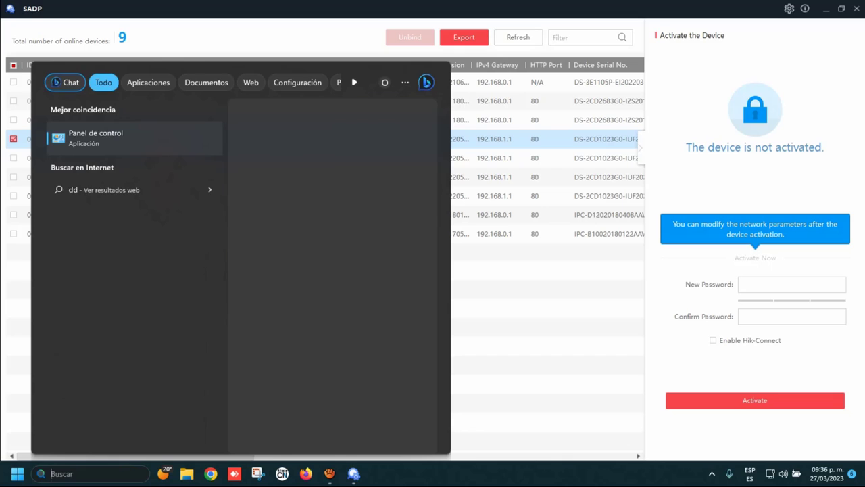
click(791, 284)
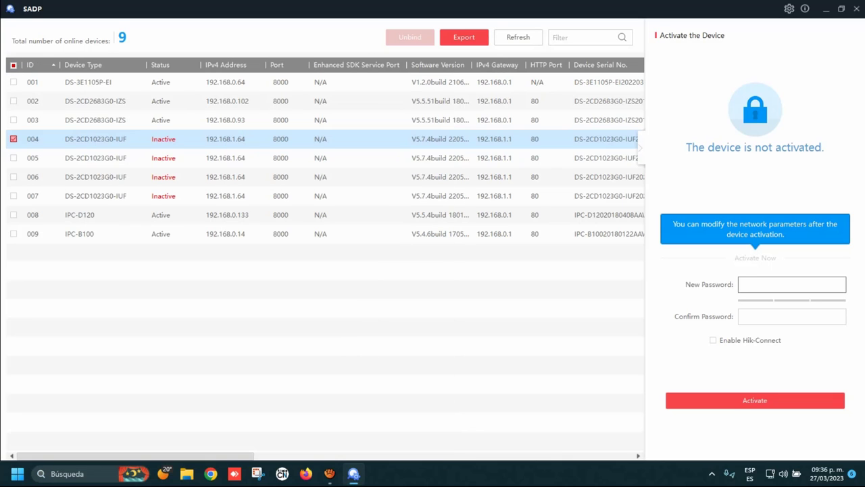
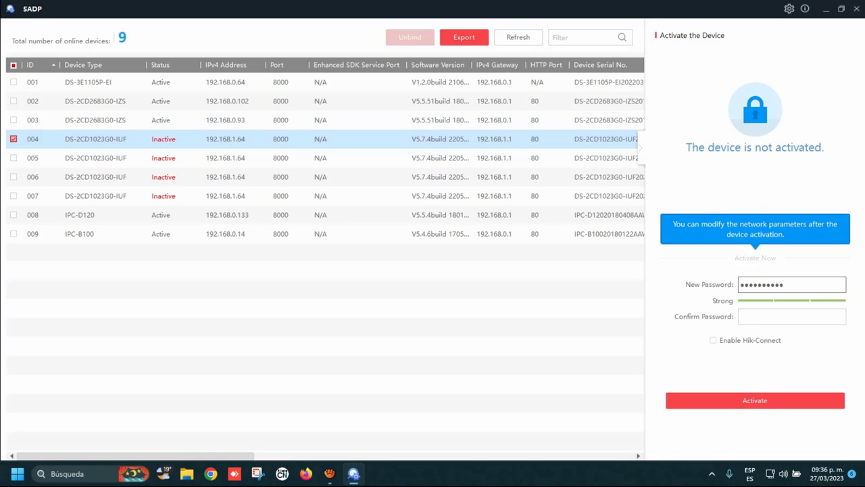
click(792, 316)
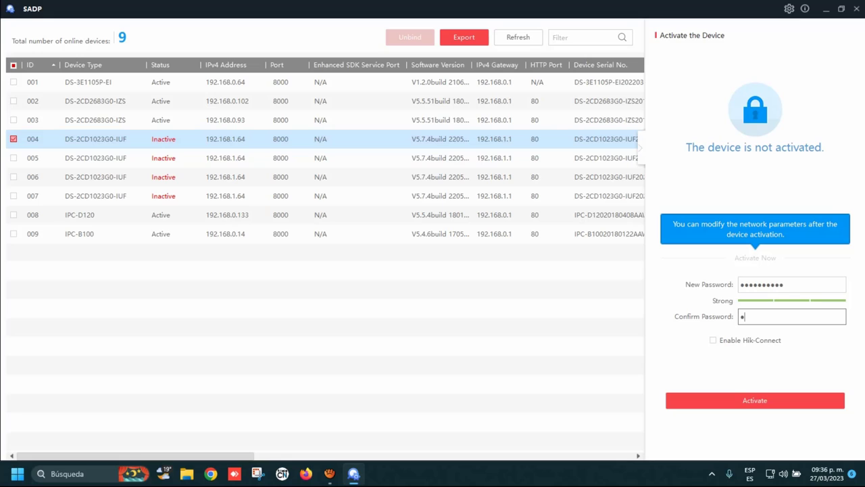
click(713, 340)
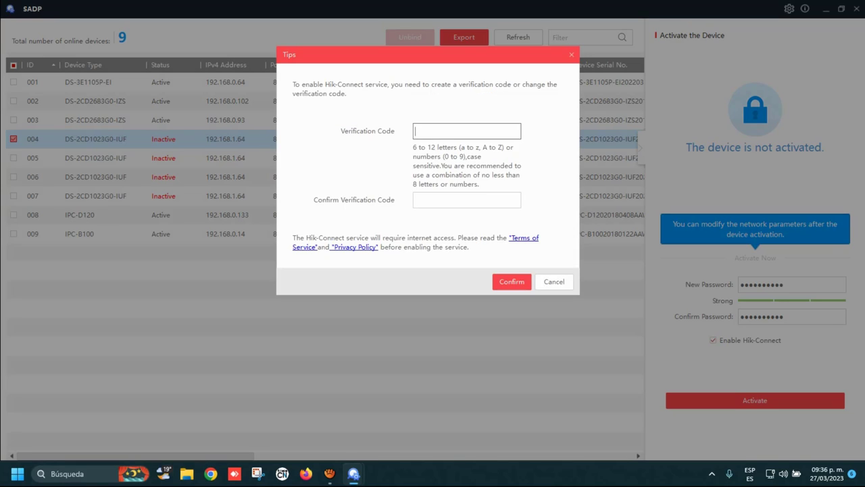
Step: Enter and confirm the Hik-Connect verification code, then activate camera 004
click(466, 200)
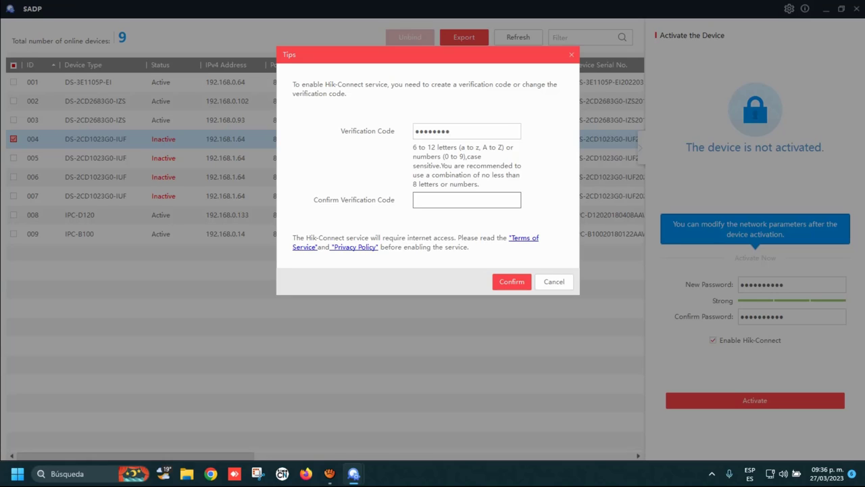
key(Return)
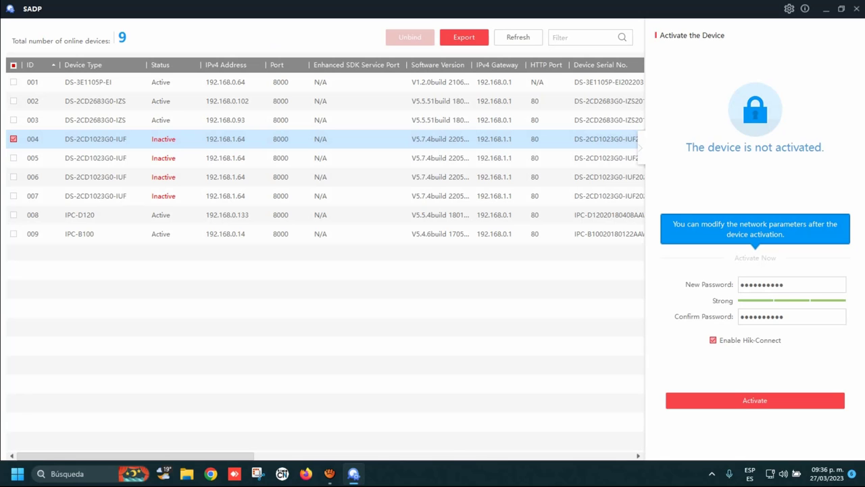
key(Return)
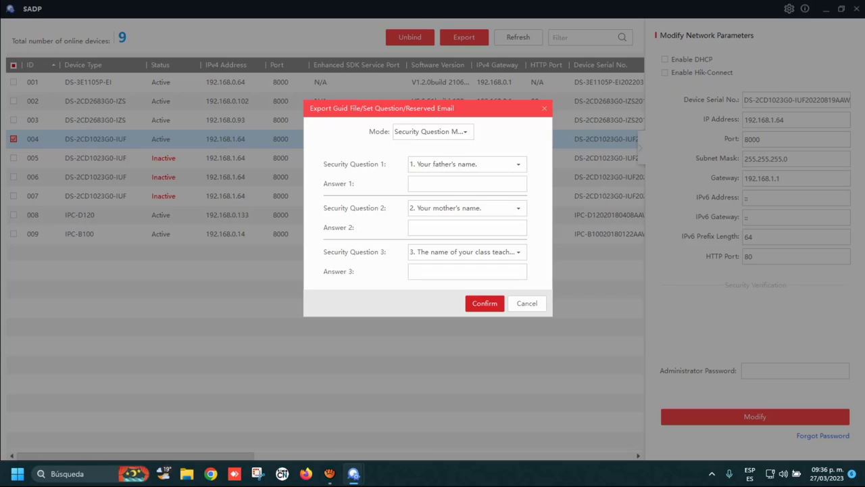
Step: Keep Security Question Mode and save answers to the three security questions
click(465, 131)
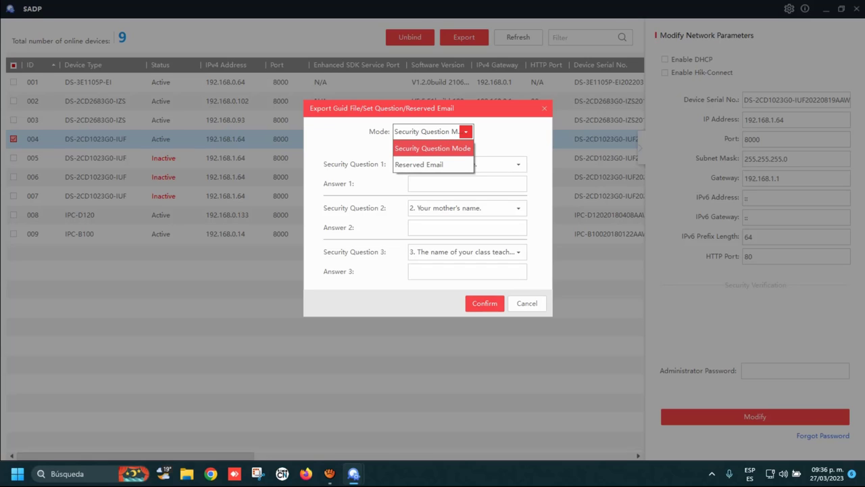
click(433, 148)
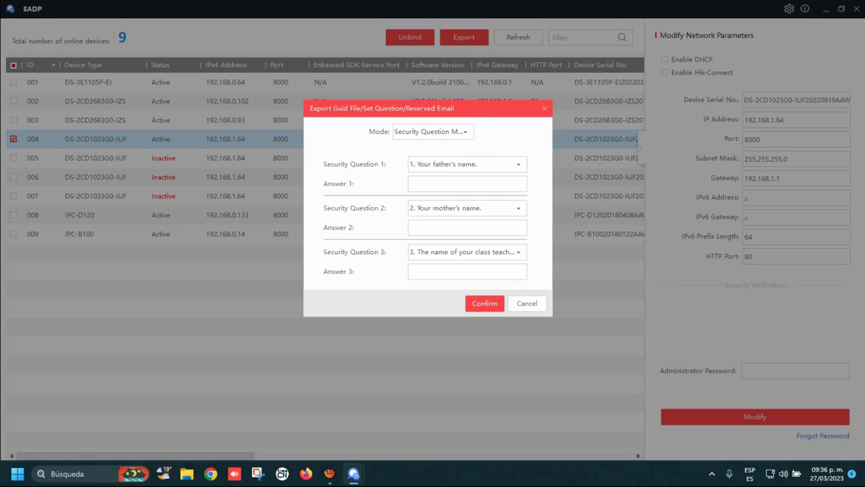
click(518, 164)
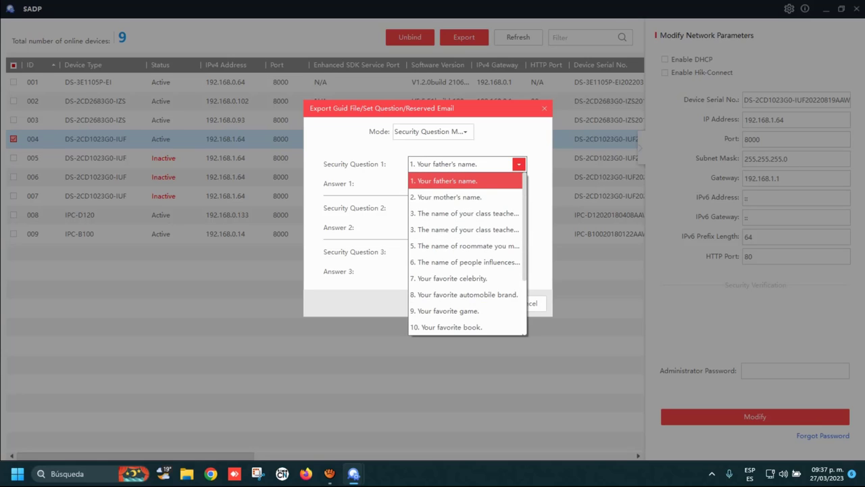
click(465, 181)
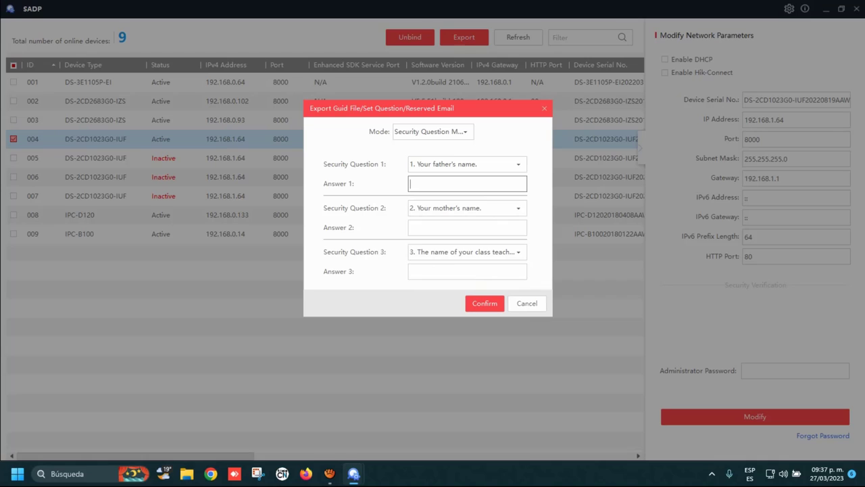
click(466, 228)
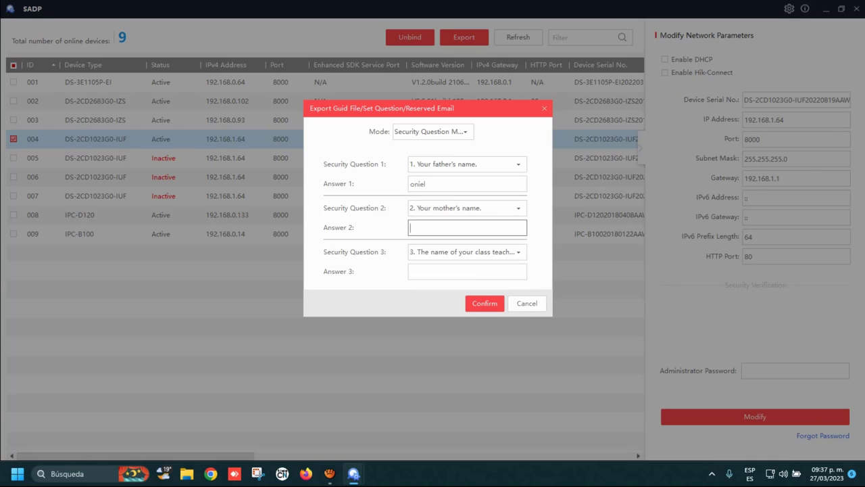
click(468, 271)
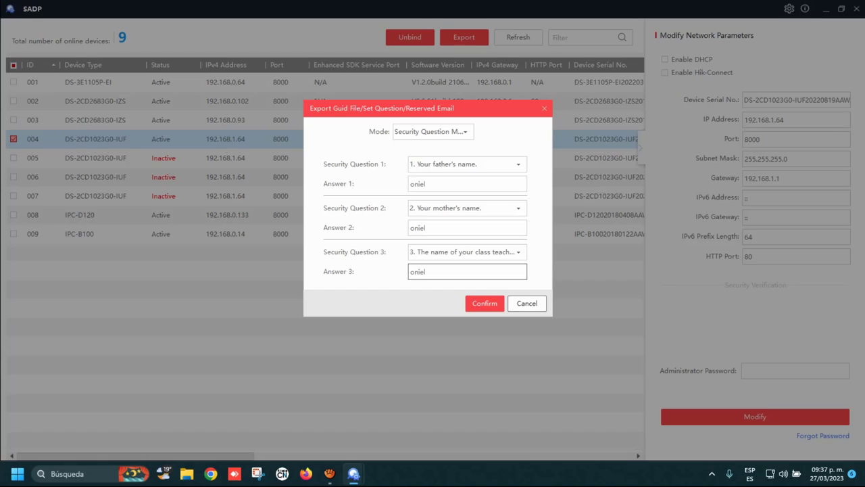
click(485, 303)
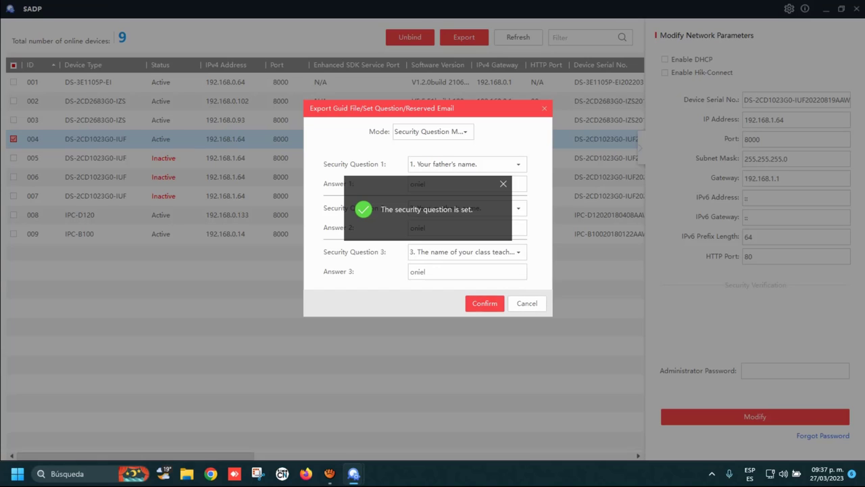
Step: Switch password recovery to Reserved Email and save the recovery e-mail address
click(466, 131)
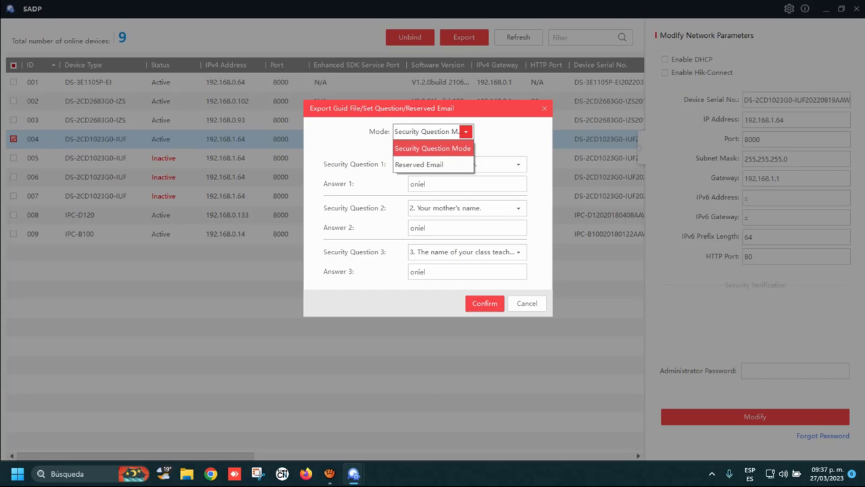
click(432, 148)
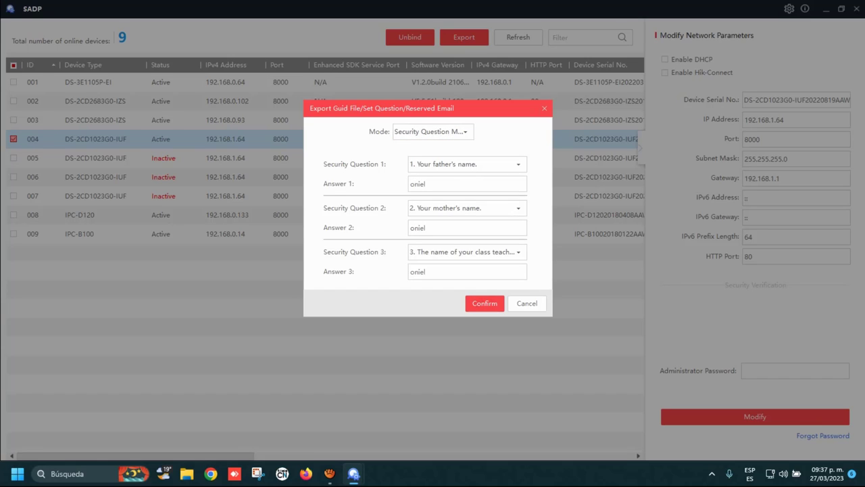
click(466, 131)
click(433, 163)
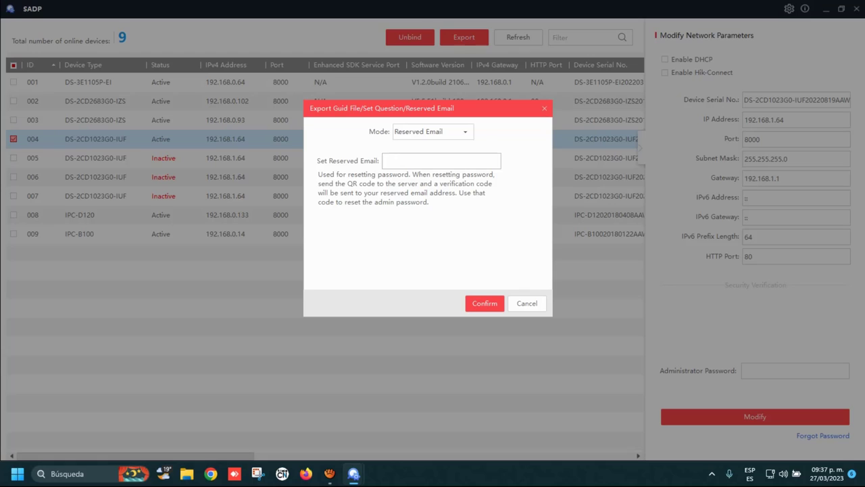
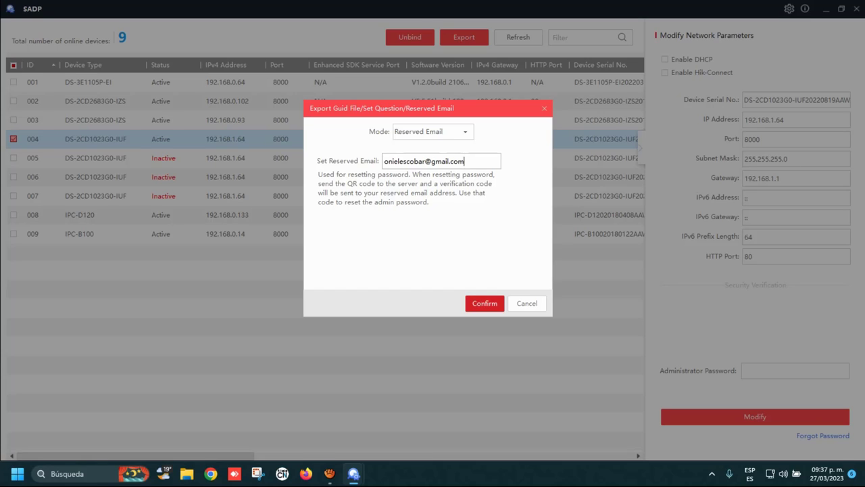
click(485, 302)
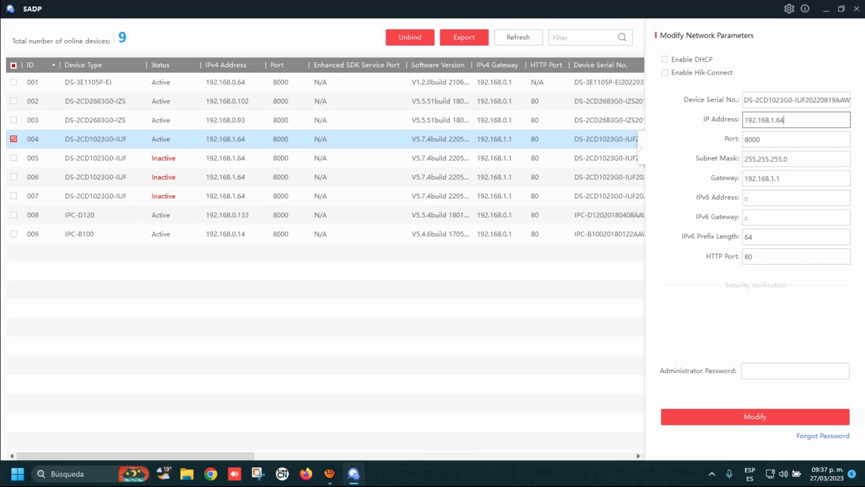
Step: Enable DHCP on camera 004, save with the administrator password, and enable Hik-Connect
click(664, 60)
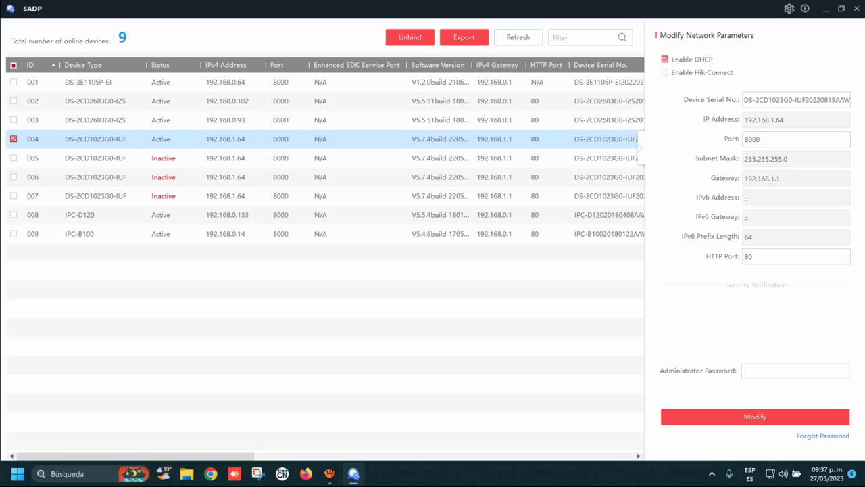
click(795, 371)
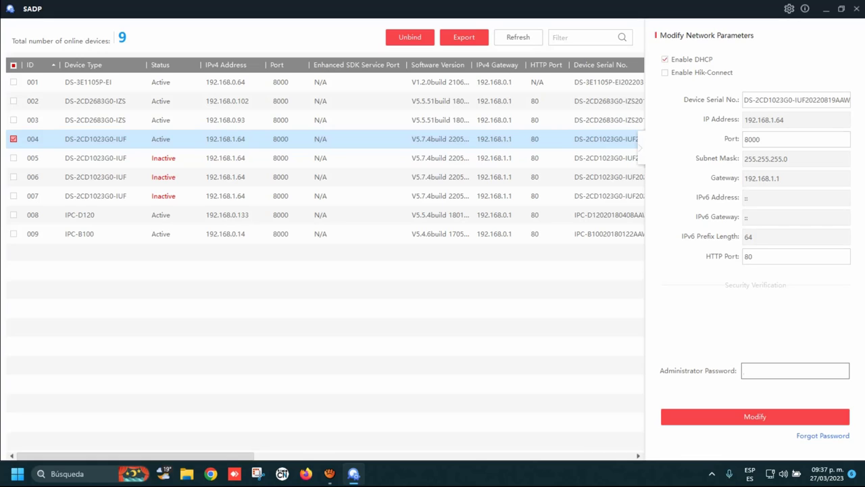
text(**********)
key(Return)
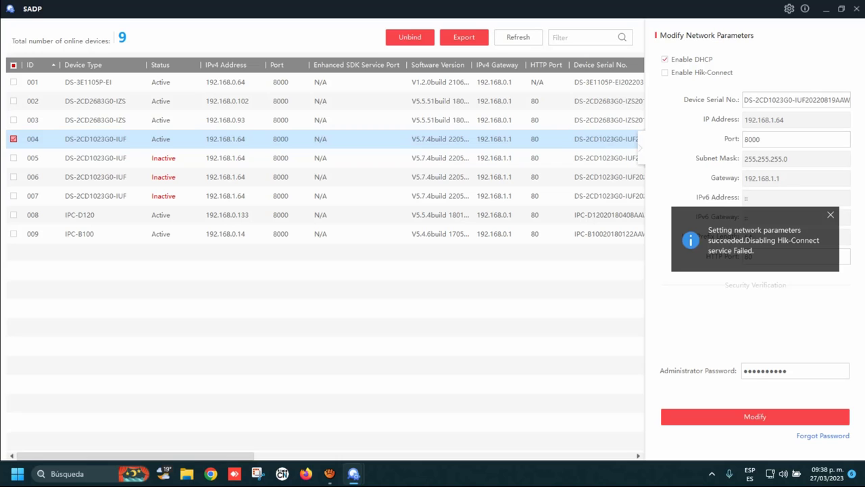
click(831, 215)
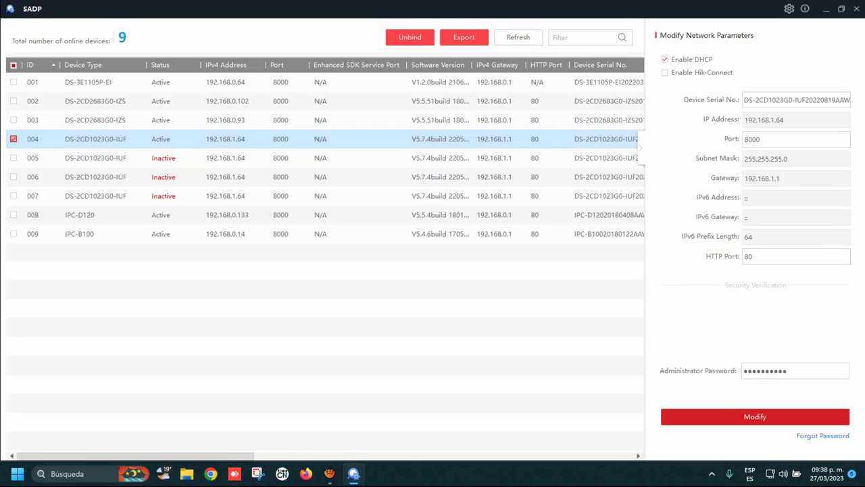
click(665, 72)
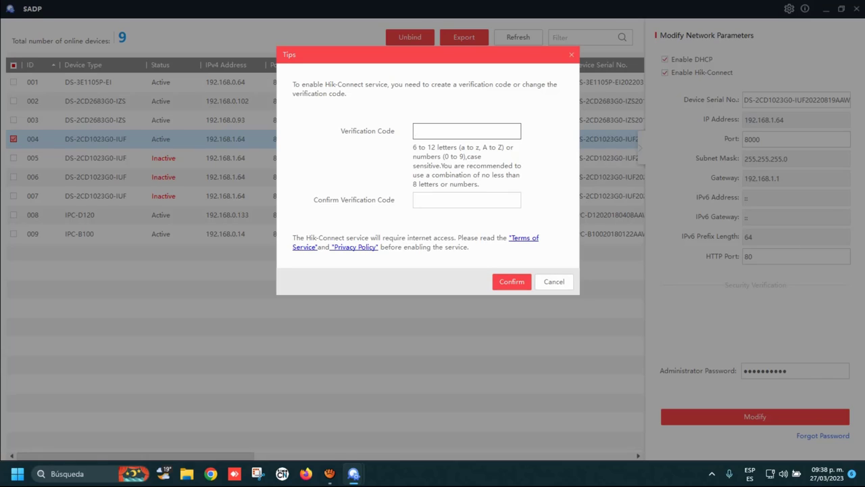
Step: Enter and confirm the Hik-Connect verification code for camera 004
text(••••••••)
click(466, 199)
text(••••••••)
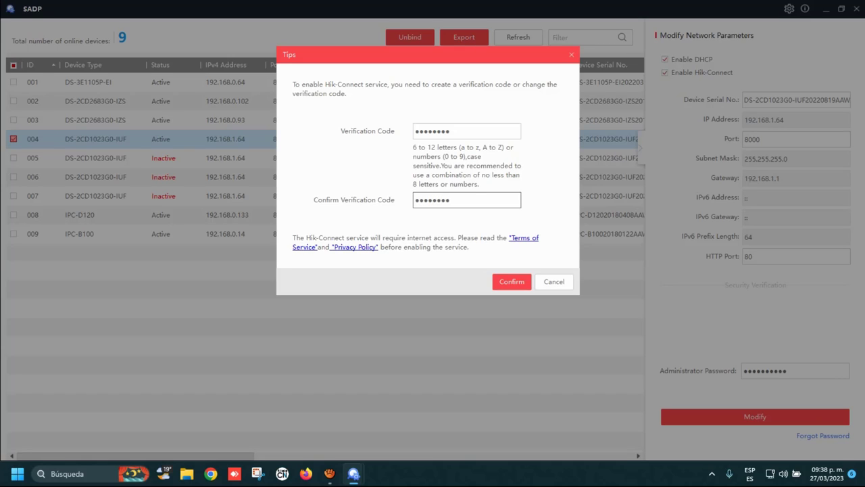
click(512, 281)
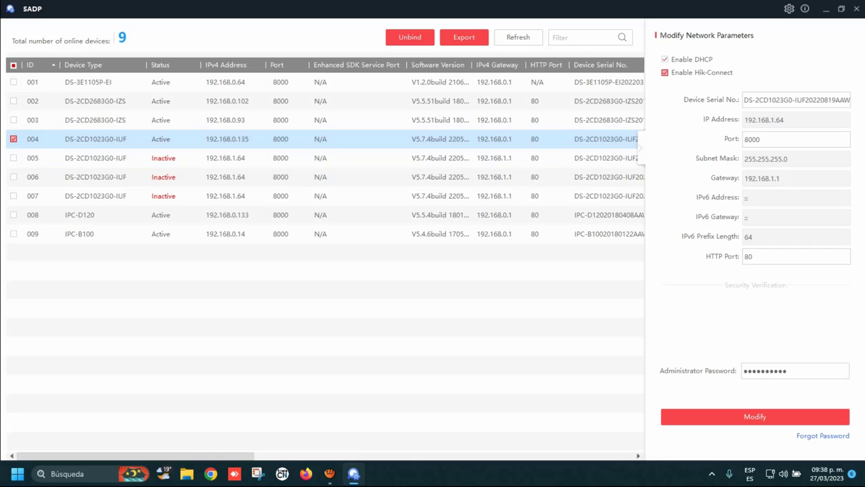
Step: Select inactive camera 005 in the device list to show its activation form
click(454, 157)
click(37, 157)
click(37, 157)
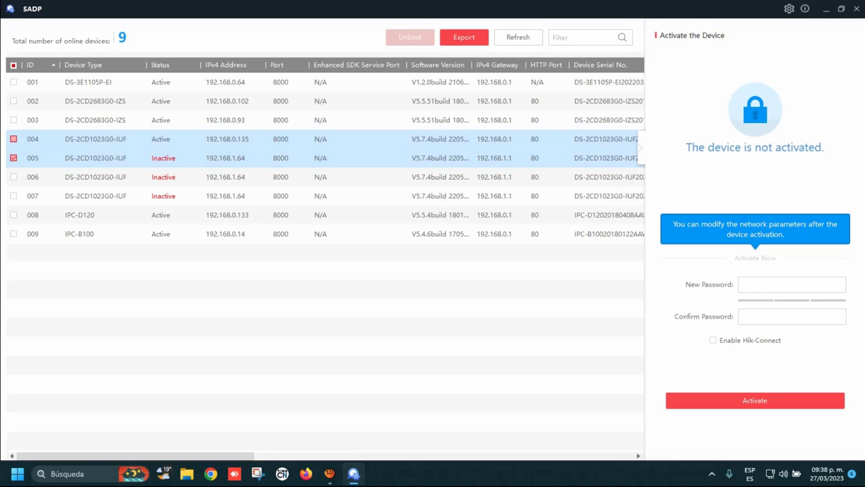
Step: Activate camera 005 with a confirmed strong password and a Hik-Connect verification code
click(792, 284)
text(••••••••••)
key(Tab)
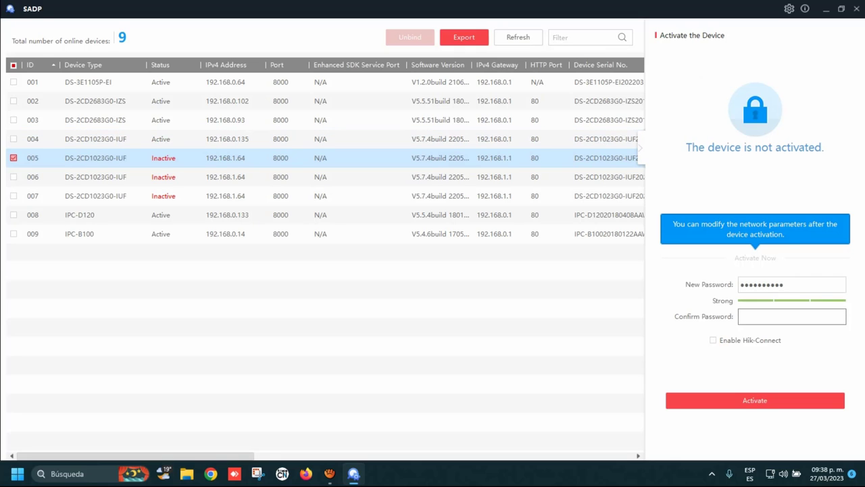
text(••••••••••)
click(713, 340)
text(••••••••)
key(Tab)
text(••••••••)
click(510, 282)
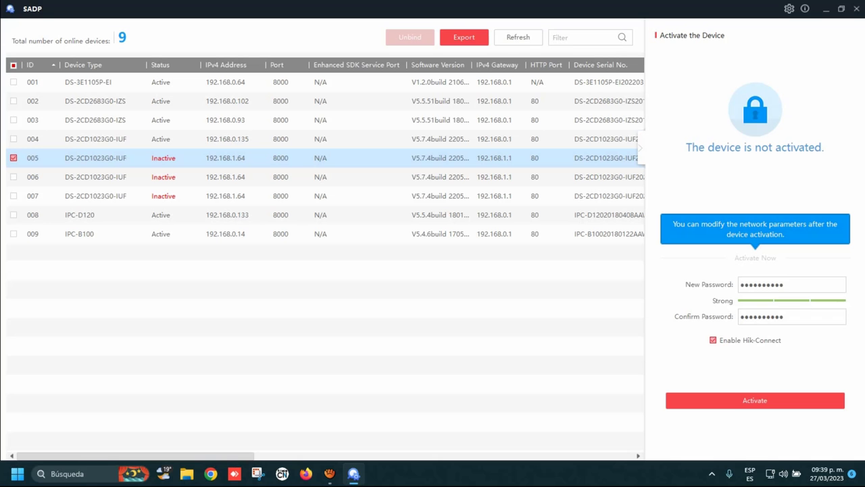
Step: Fill camera 005's three security answers and set its reserved recovery e-mail
key(Tab)
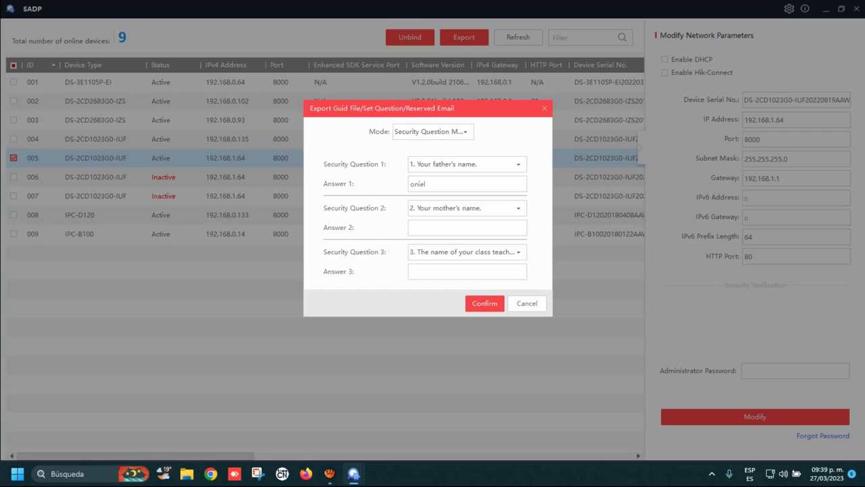
key(Tab)
key(Return)
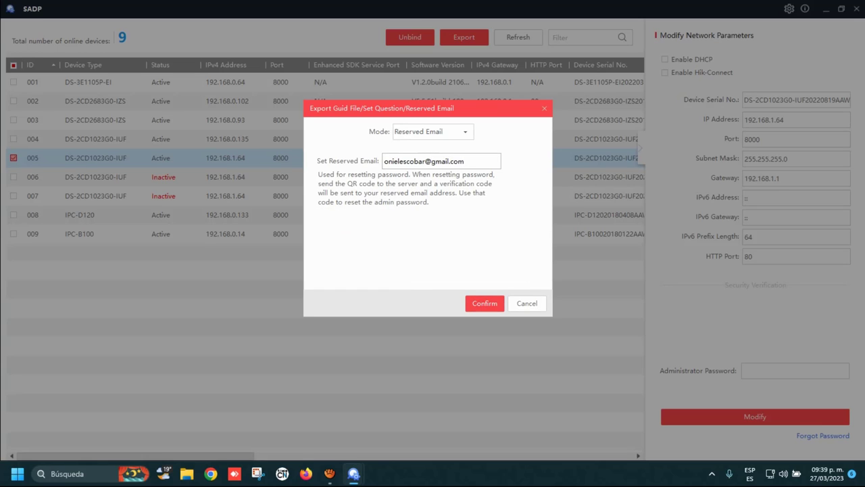
key(Return)
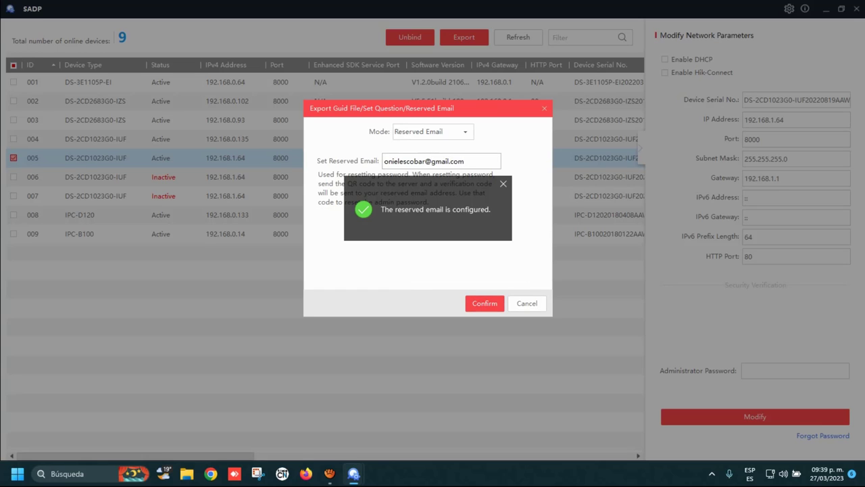
Step: Save camera 005's DHCP and Hik-Connect settings with the admin password and verification code
text(********)
key(Tab)
text(********)
key(Return)
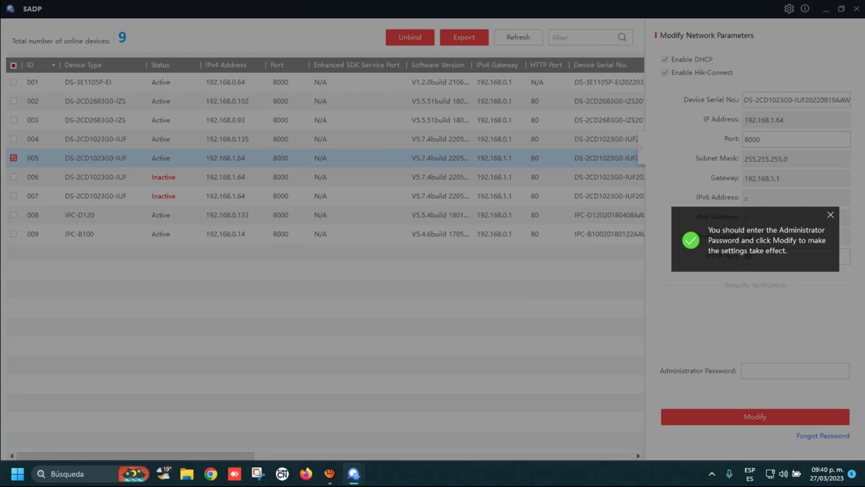
click(795, 371)
text(**********)
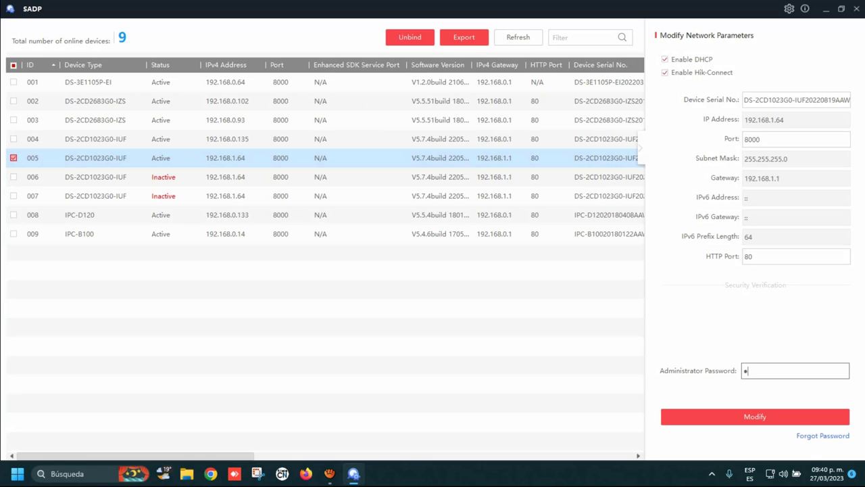
key(Tab)
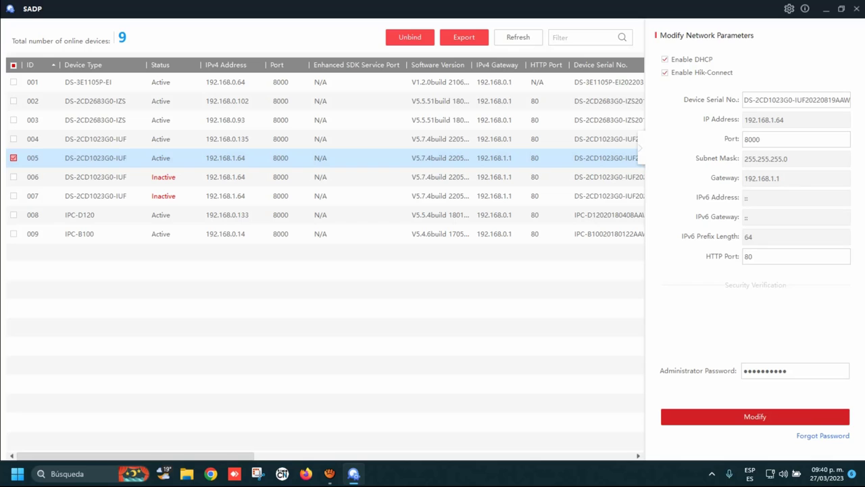
key(Return)
text(********)
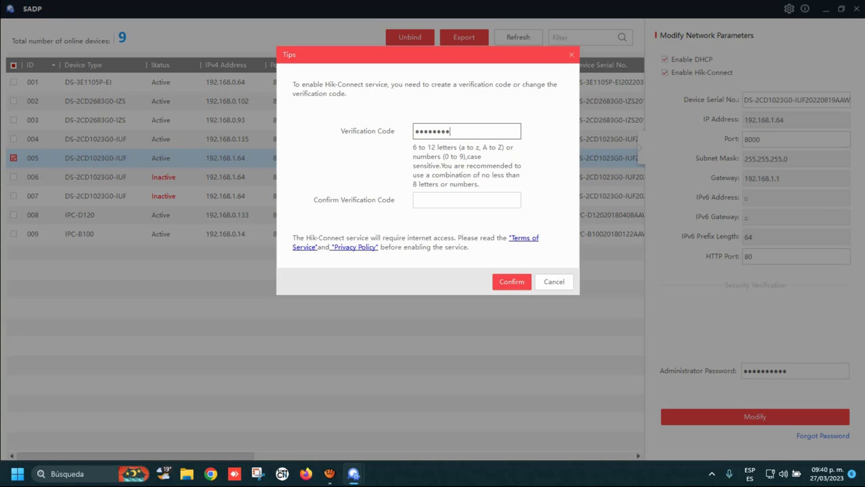
key(Tab)
text(********)
key(Return)
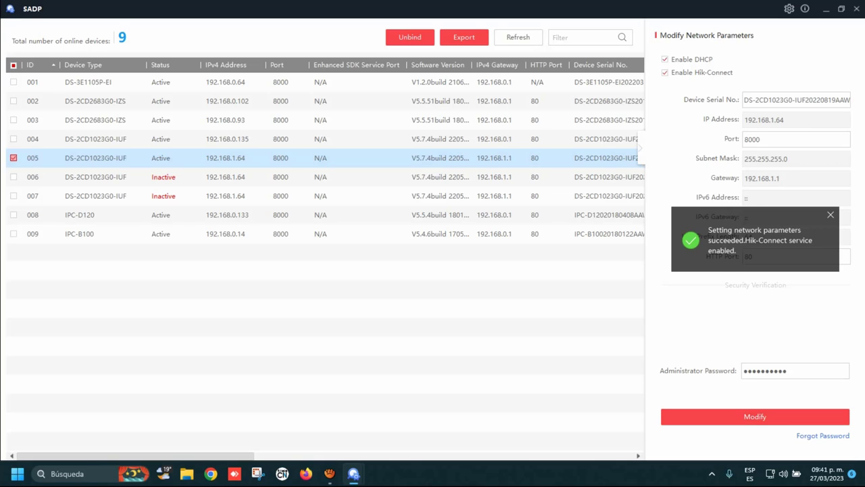
Step: Select camera 006 and activate it with a confirmed password and Hik-Connect verification code
click(14, 176)
click(791, 284)
text(**********)
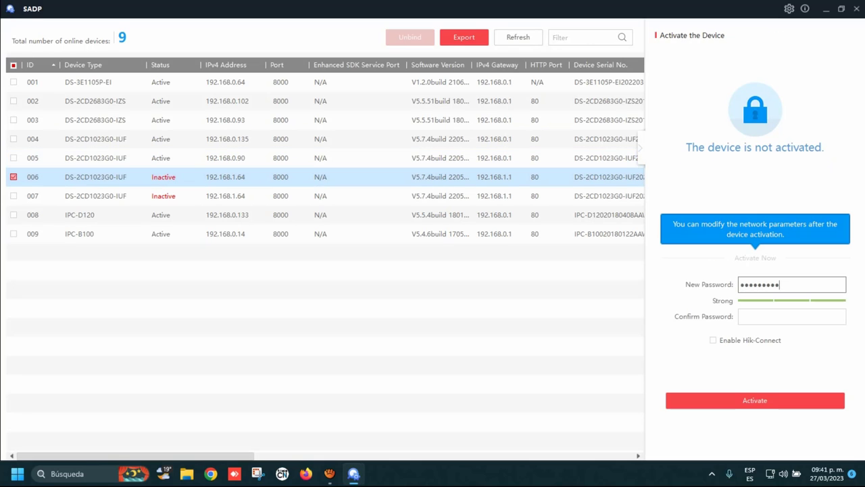
key(Tab)
text(**********)
key(Tab)
key(space)
text(********)
key(Tab)
text(********)
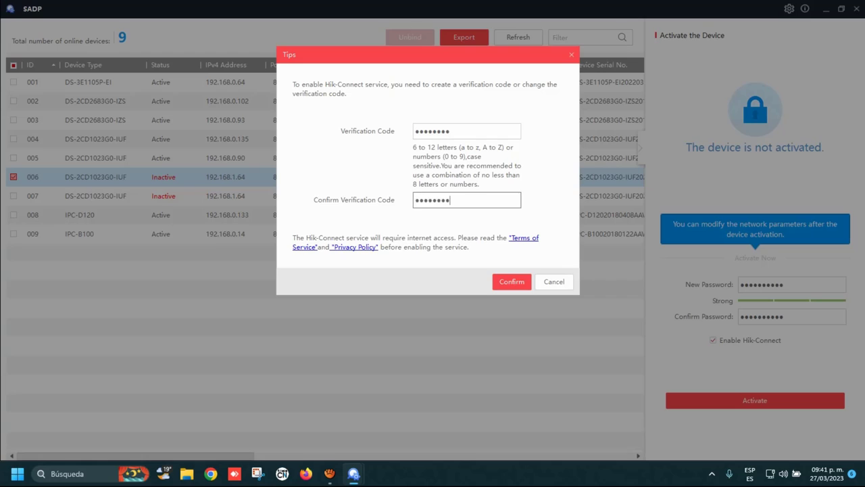
key(Return)
Step: Set camera 006's security answers and reserved recovery e-mail
key(Return)
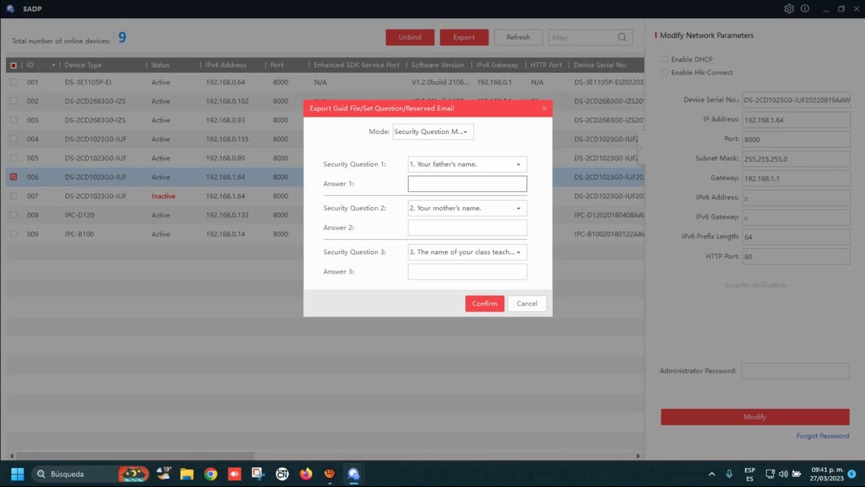
key(Tab)
key(Tab)
key(Tab)
key(Tab)
key(Return)
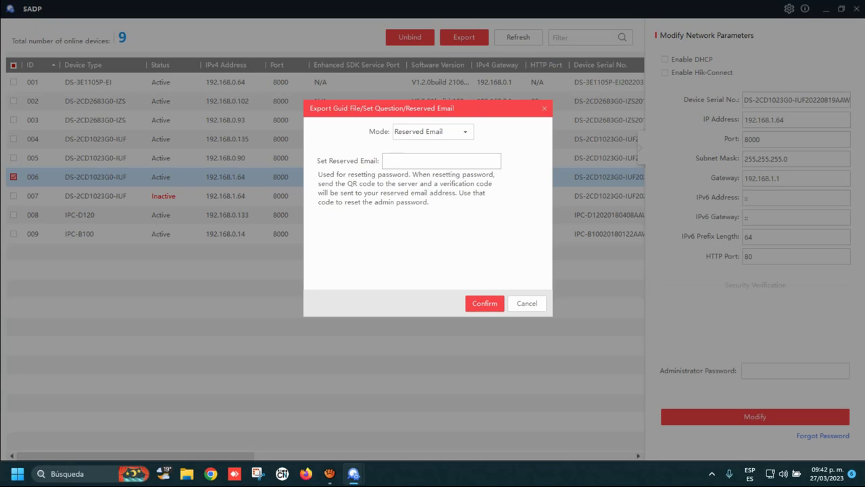
key(Return)
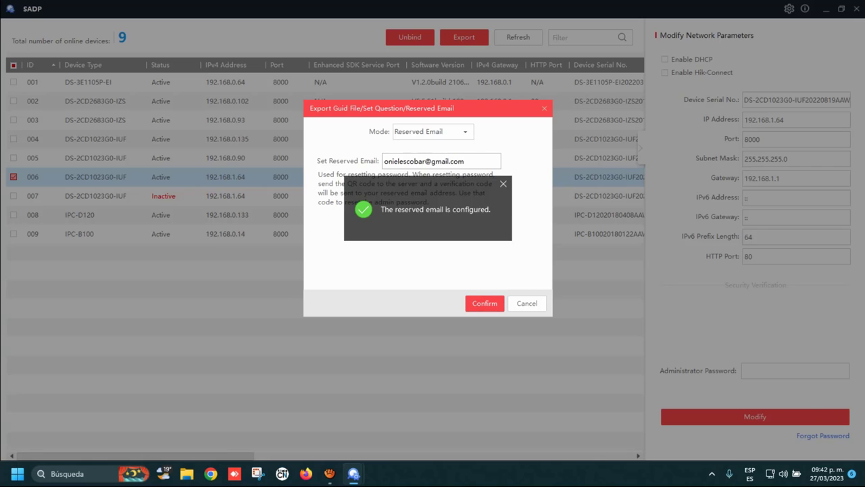
key(Tab)
key(Return)
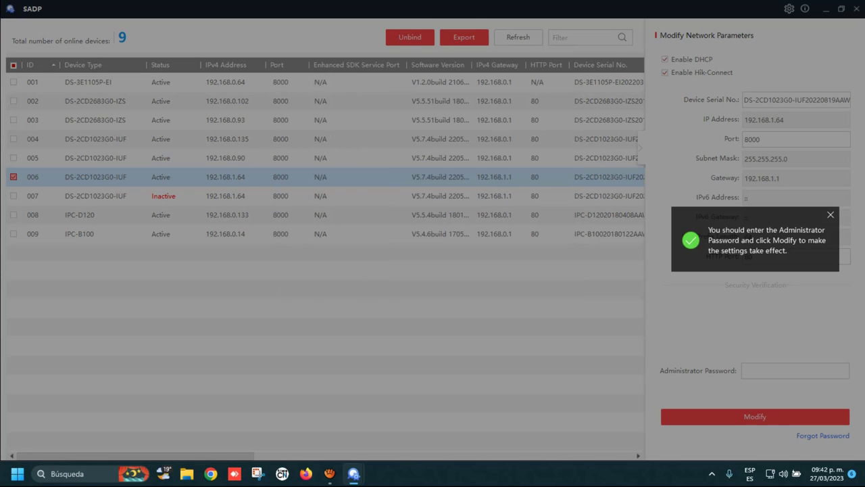
Step: Enable Hik-Connect on camera 006 and save its network settings with the administrator password
click(96, 196)
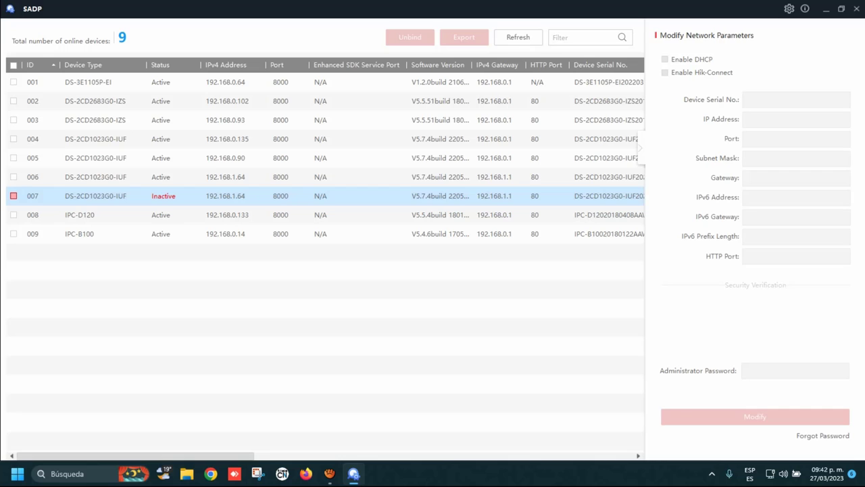
click(96, 177)
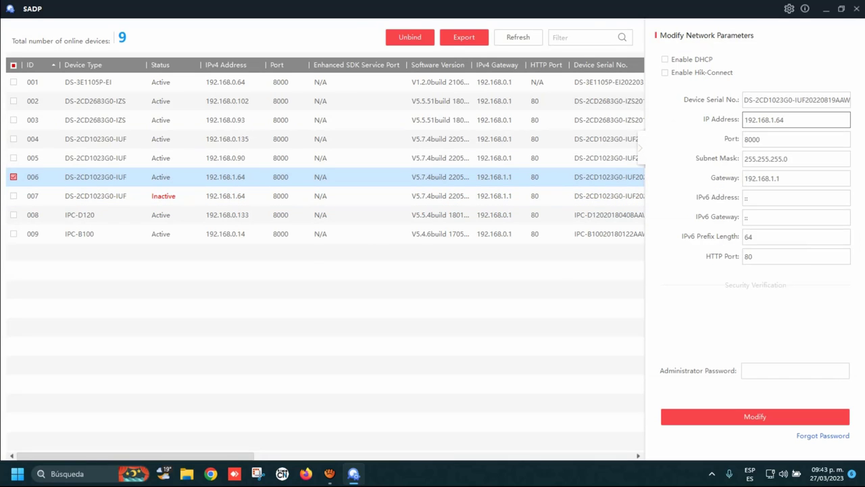
click(665, 72)
key(Tab)
key(Return)
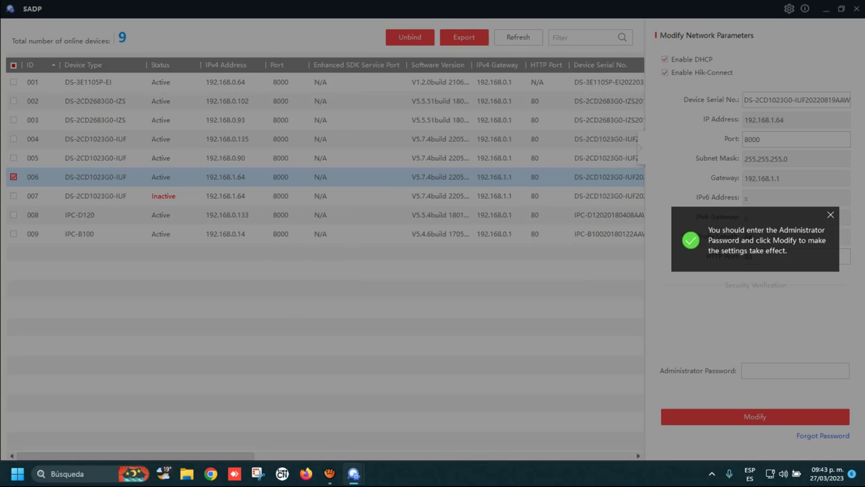
click(795, 370)
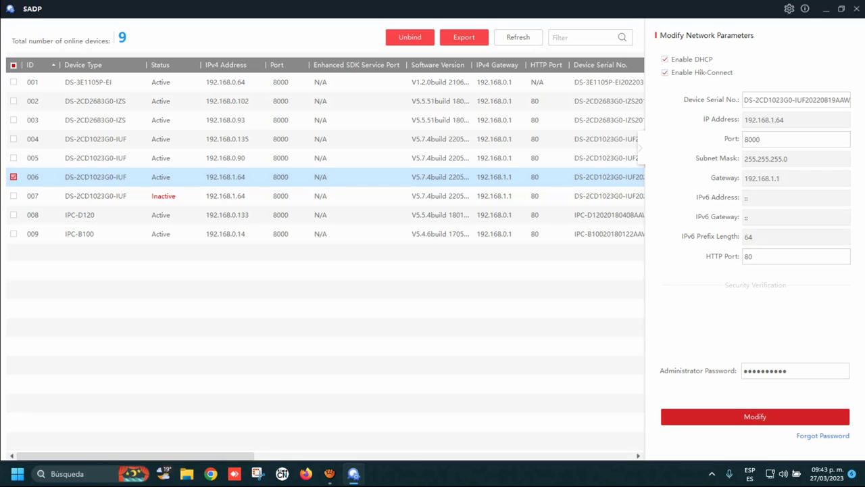
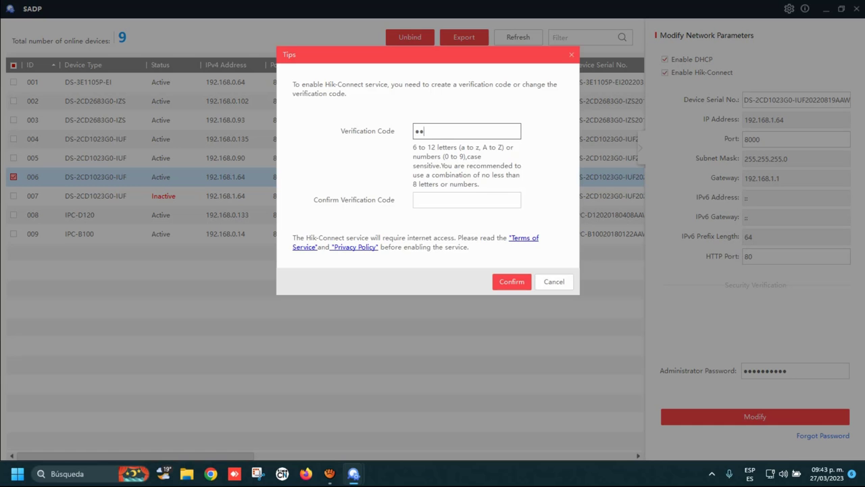
key(Tab)
key(Return)
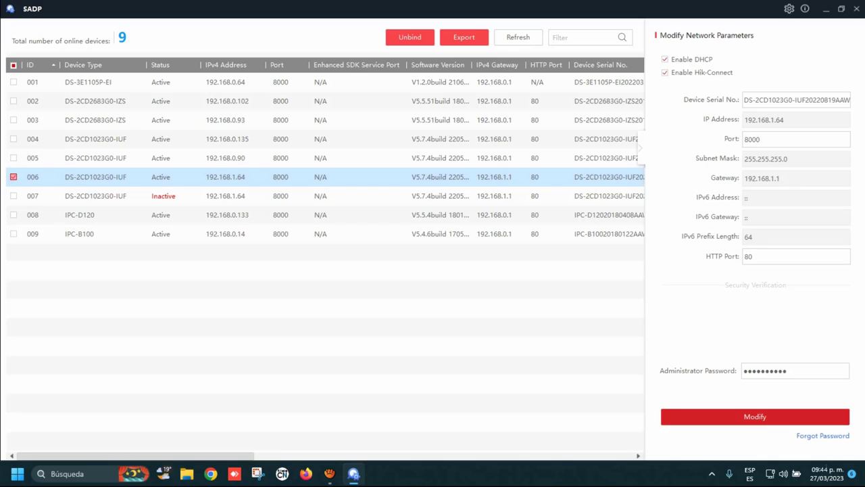
Step: Select camera 007 and activate it with a confirmed password and Hik-Connect verification code
click(14, 196)
key(Tab)
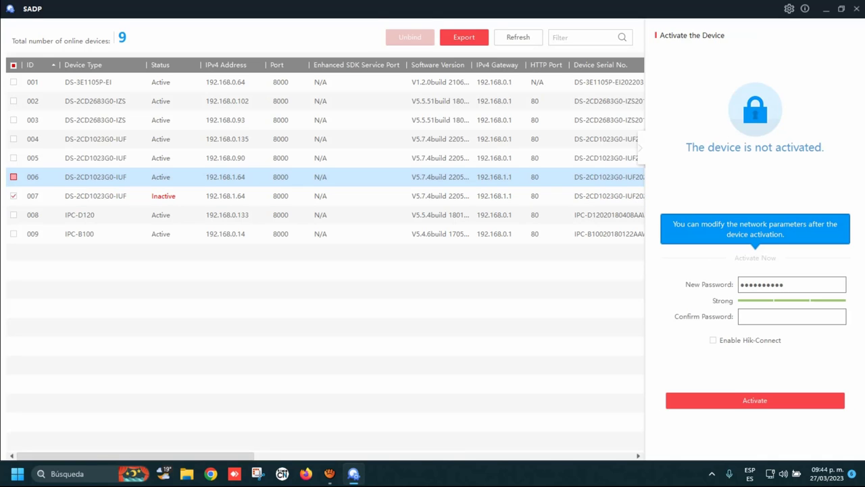
key(Tab)
key(space)
key(Tab)
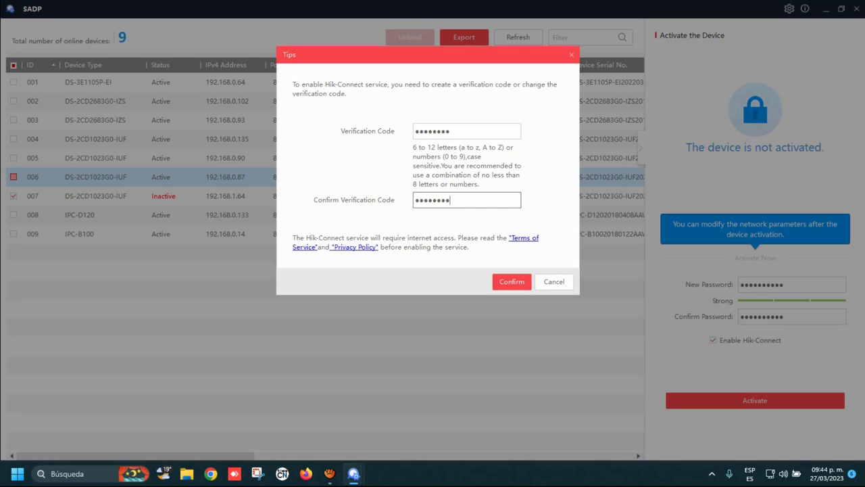
key(Return)
Step: Set camera 007's security answers and reserved recovery e-mail
key(Tab)
key(Tab)
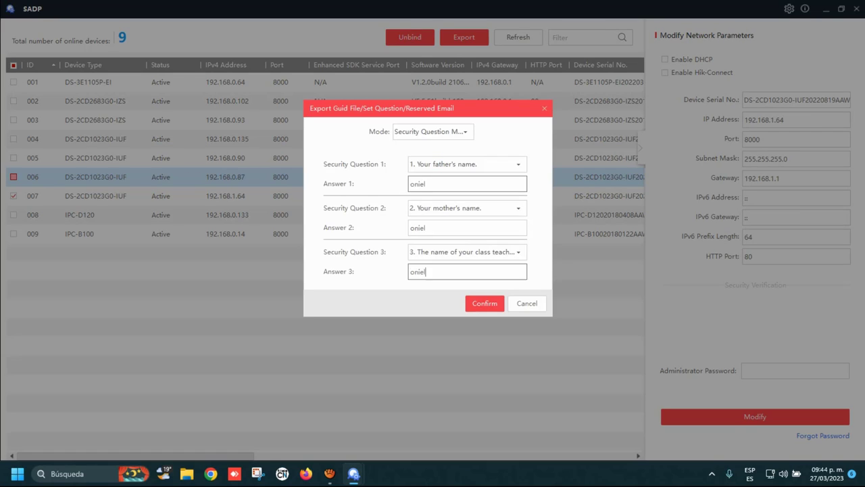
key(Return)
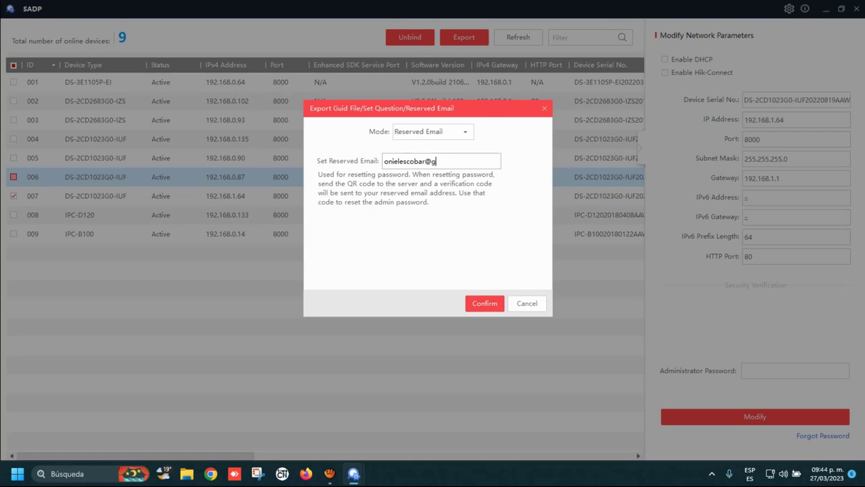
key(Return)
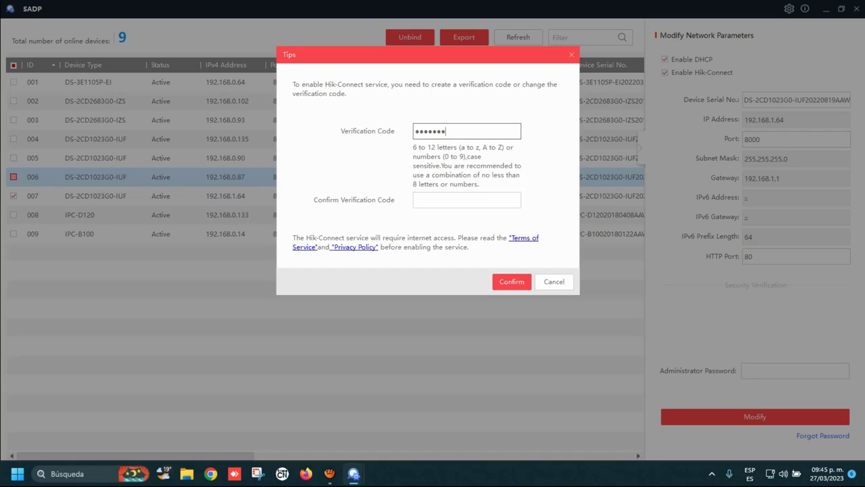
Step: Save camera 007's network parameters with the admin password and Hik-Connect verification code
key(Tab)
key(Return)
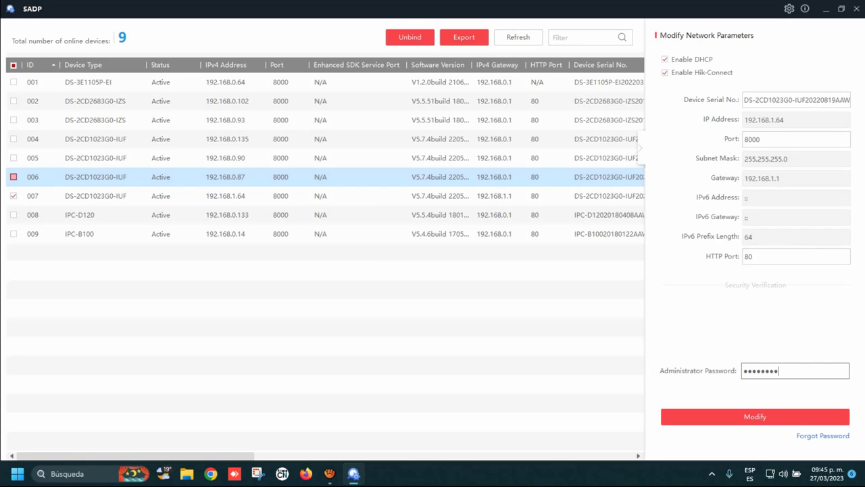
key(Return)
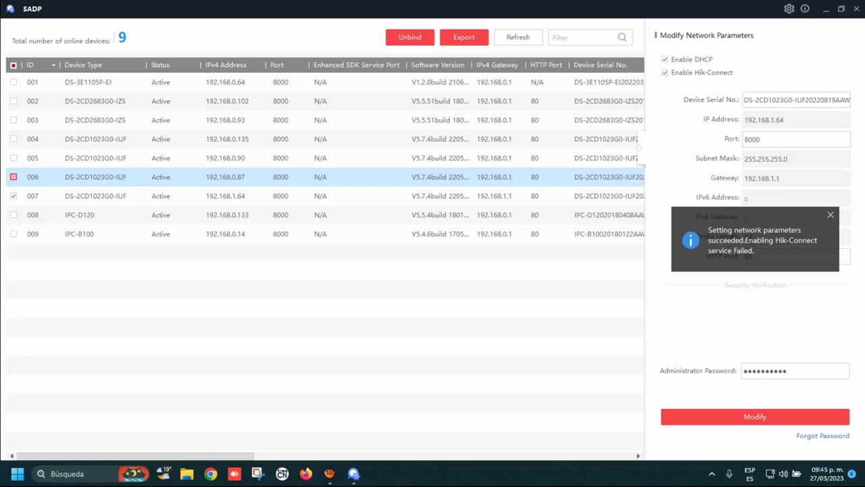
key(Tab)
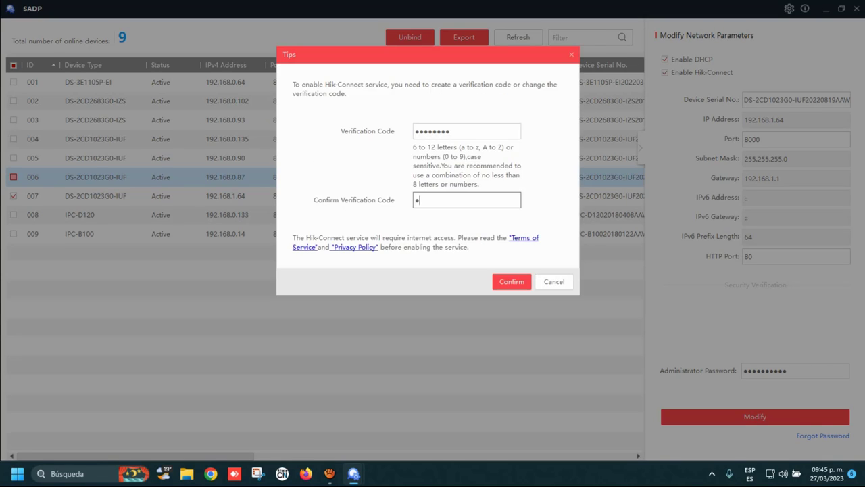
key(Return)
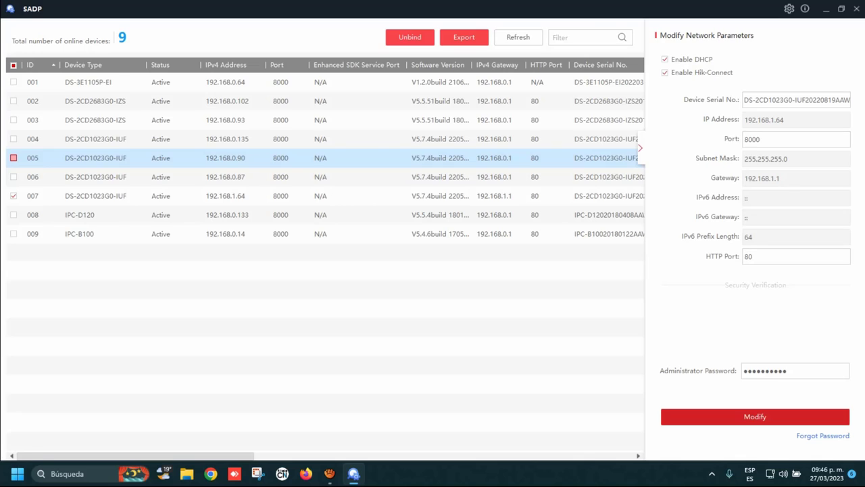
Step: Hide the network parameters panel and tick then untick cameras in the full device list
click(641, 149)
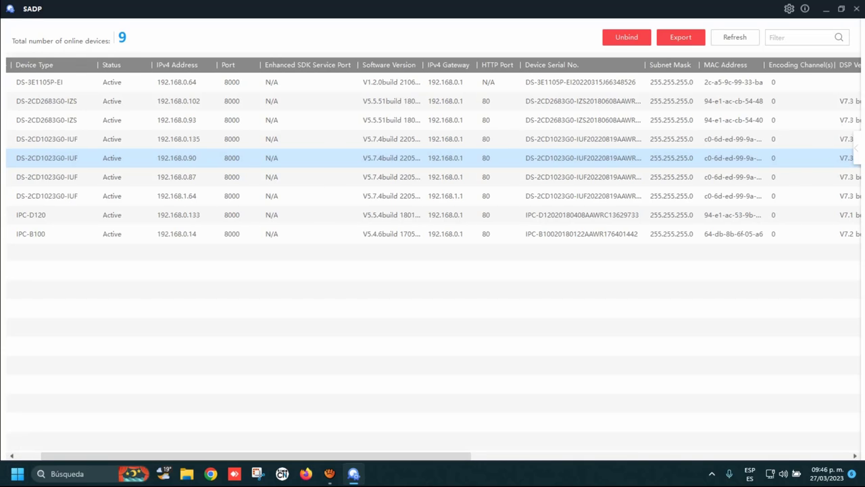
click(14, 196)
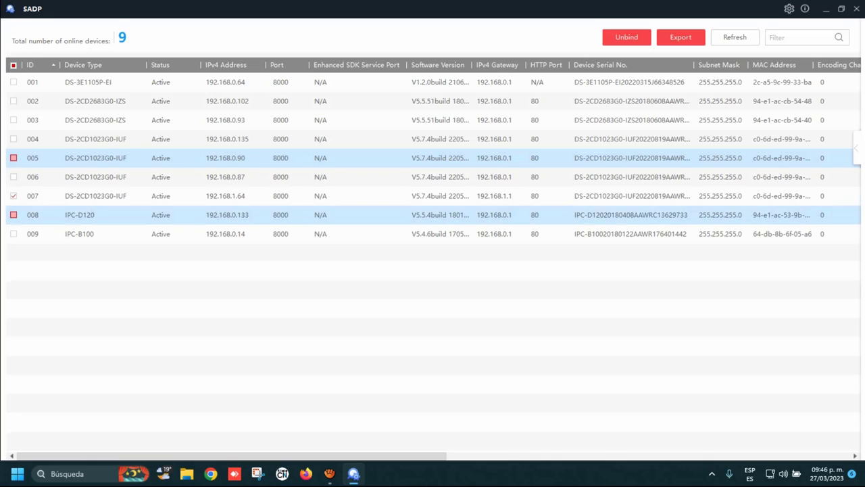
click(13, 158)
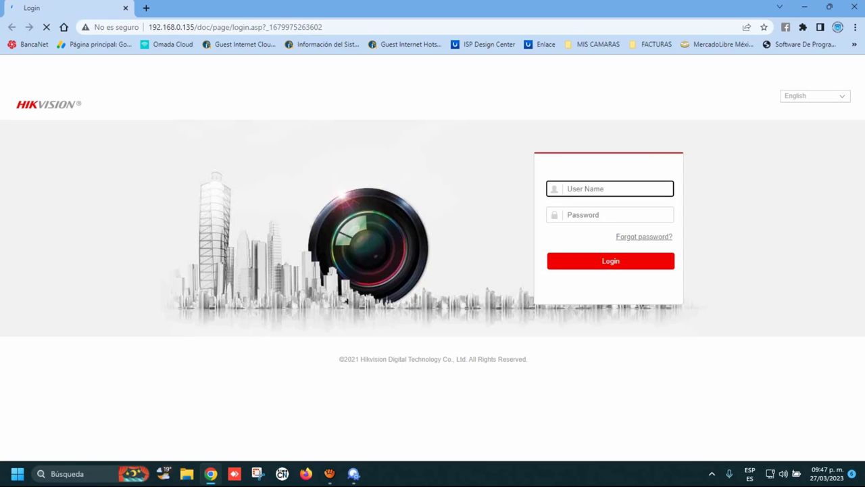
Step: Sign in with the administrator user name and password, then go to the camera's Configuration page
text(admin)
key(Tab)
text(********)
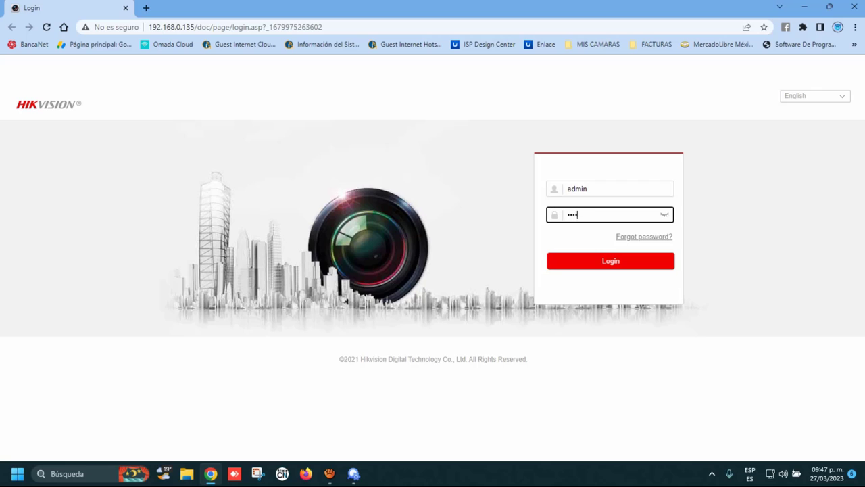
key(Return)
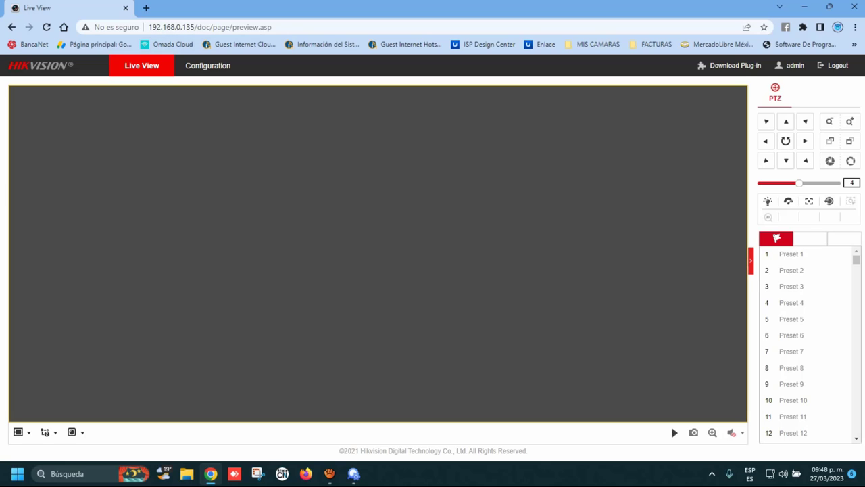
click(208, 64)
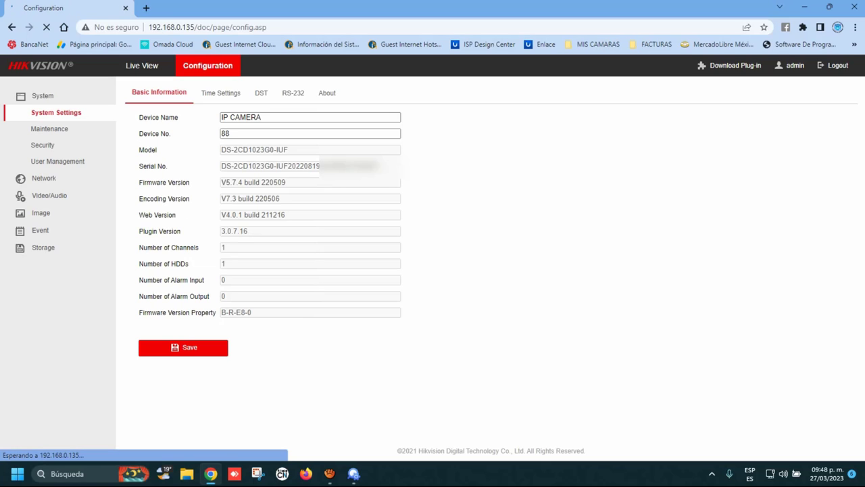
click(58, 161)
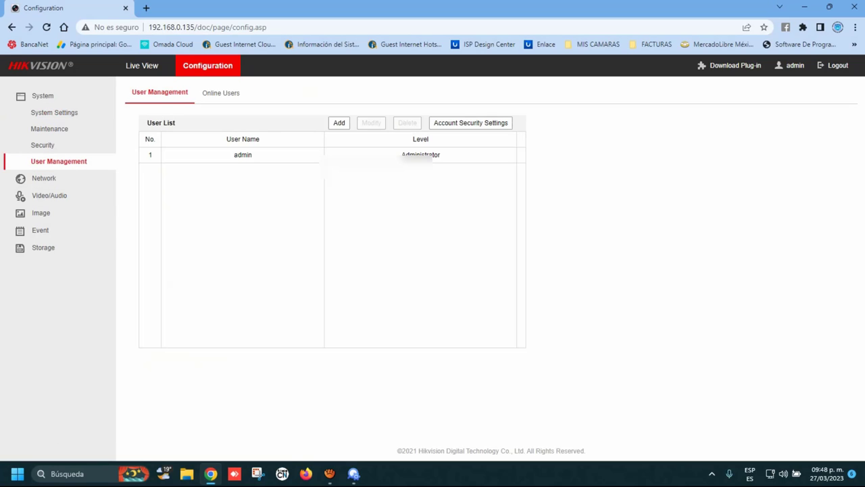
click(48, 129)
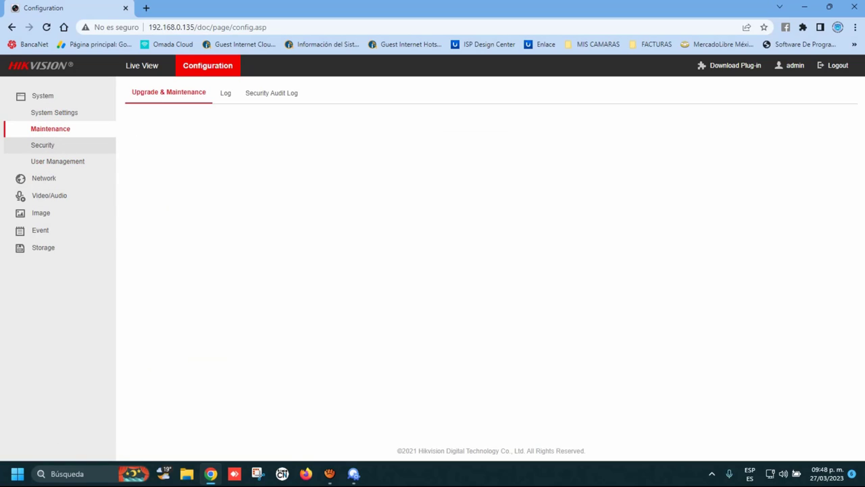
click(43, 144)
click(54, 112)
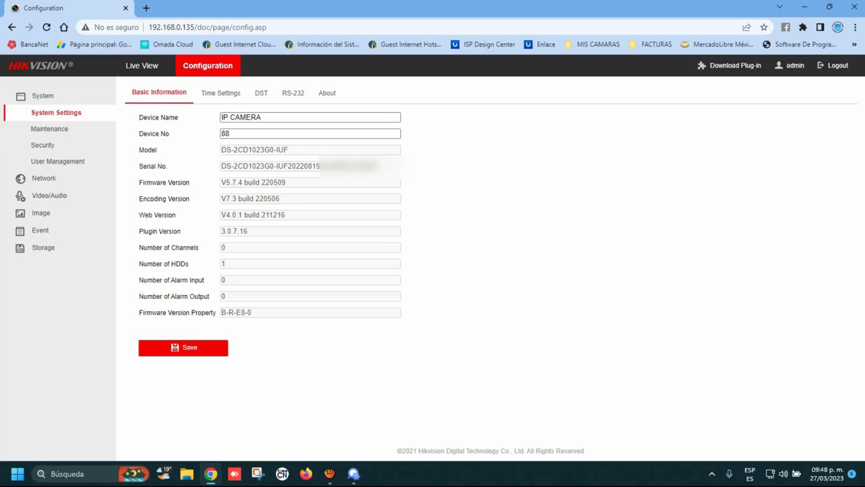
click(43, 95)
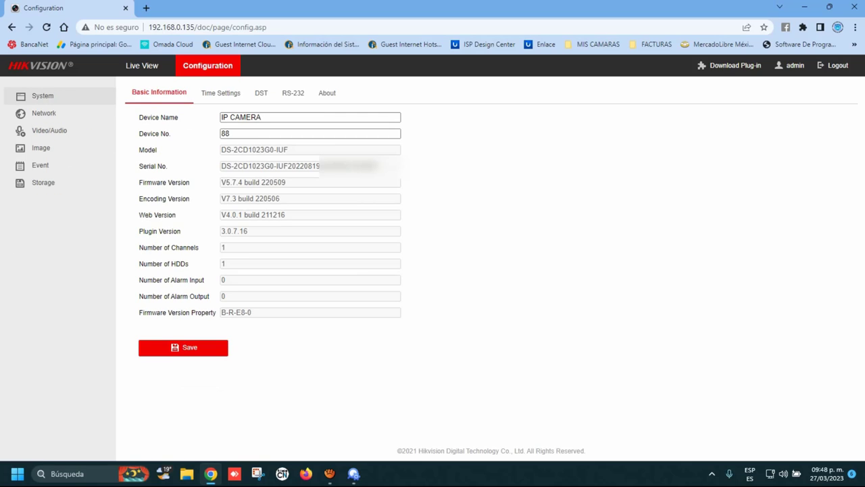
click(43, 95)
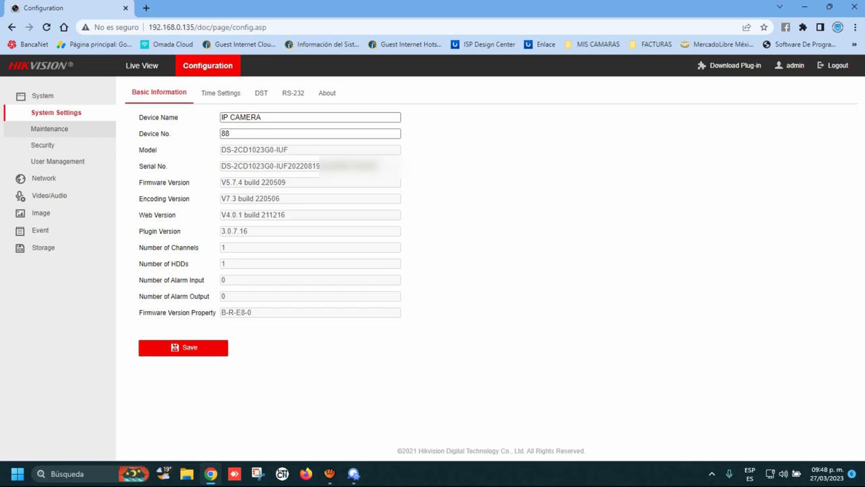
Step: Set the time zone to GMT-06:00 Central Time, then look over the DST and RS-232 tabs
click(218, 93)
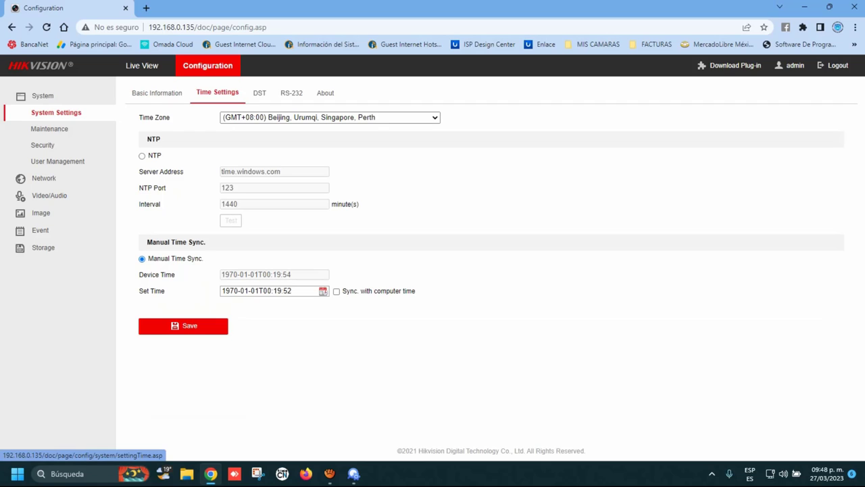
click(330, 117)
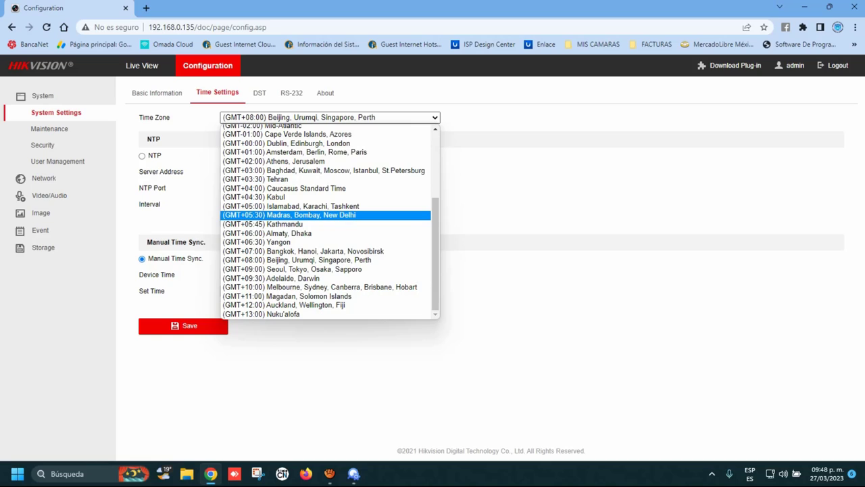
scroll(326, 222, up, 3)
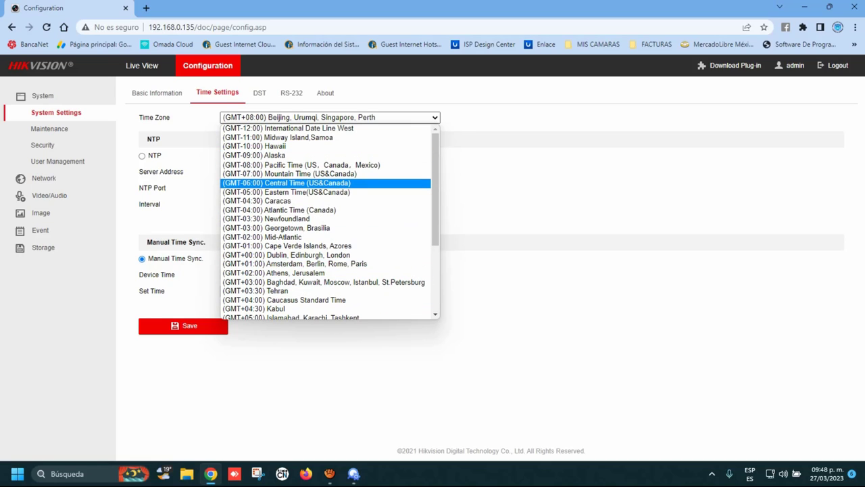
click(286, 183)
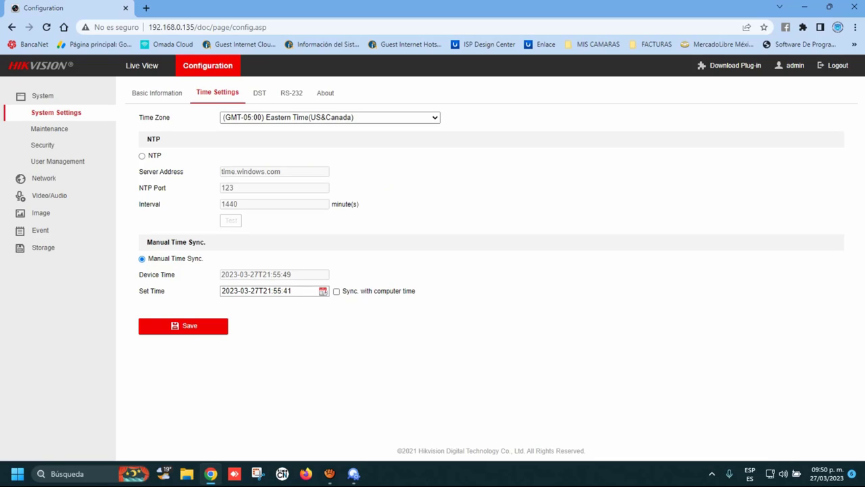
click(259, 93)
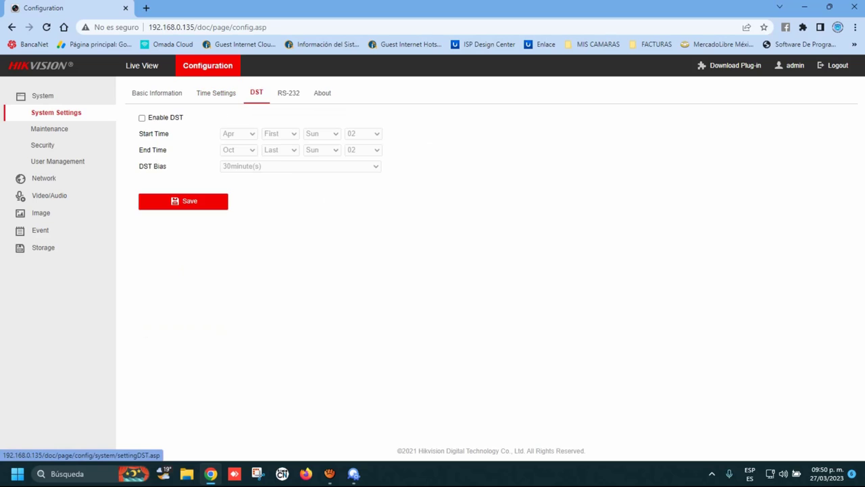
click(288, 92)
Step: View the About licences and Basic Information, then browse the Maintenance page and its Log tabs
click(322, 93)
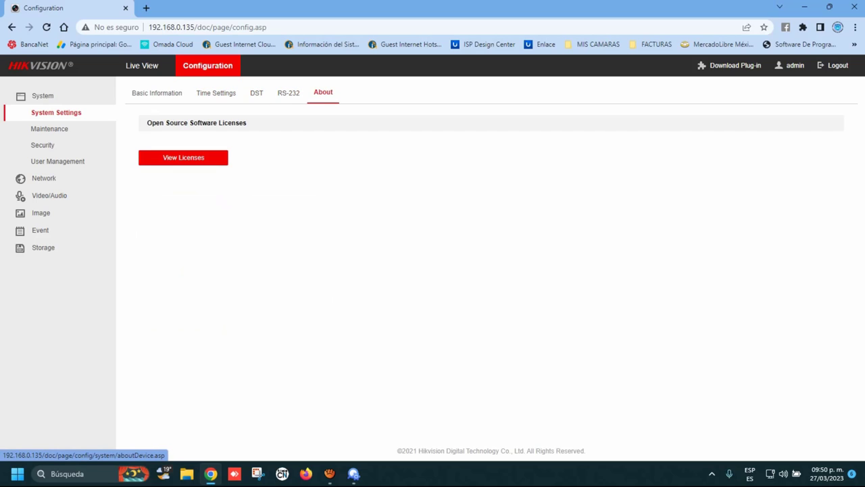
click(157, 93)
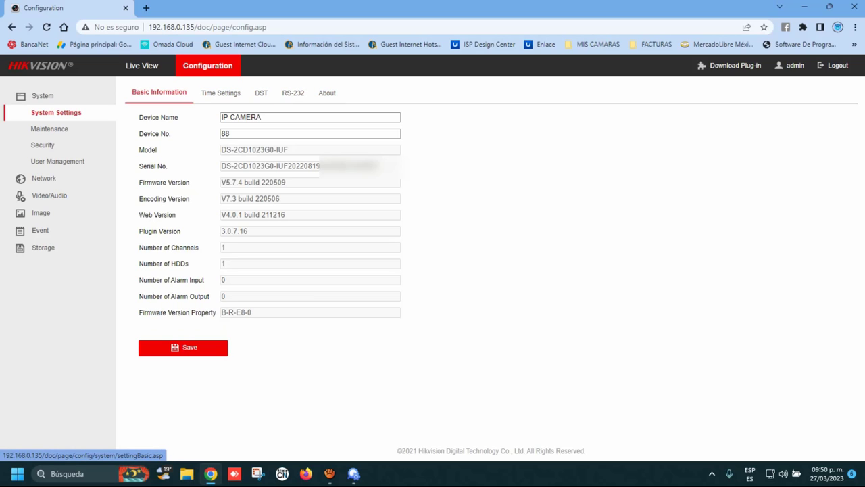
click(49, 128)
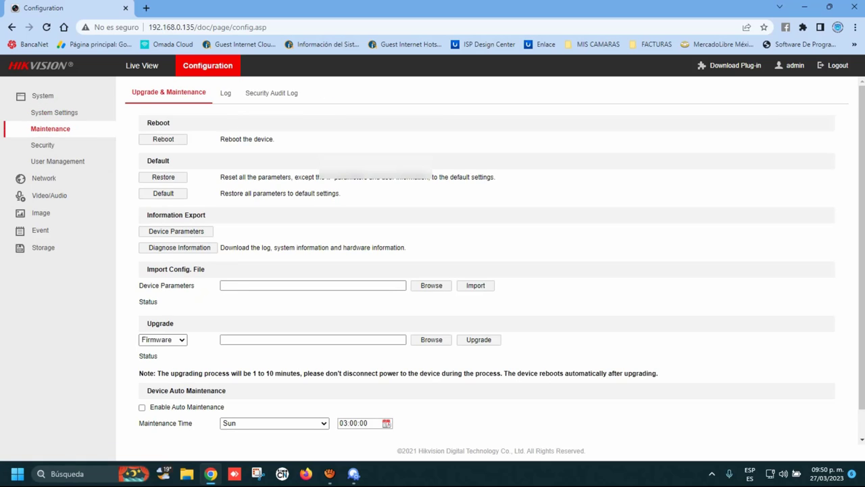
scroll(486, 270, down, 1)
scroll(487, 271, up, 1)
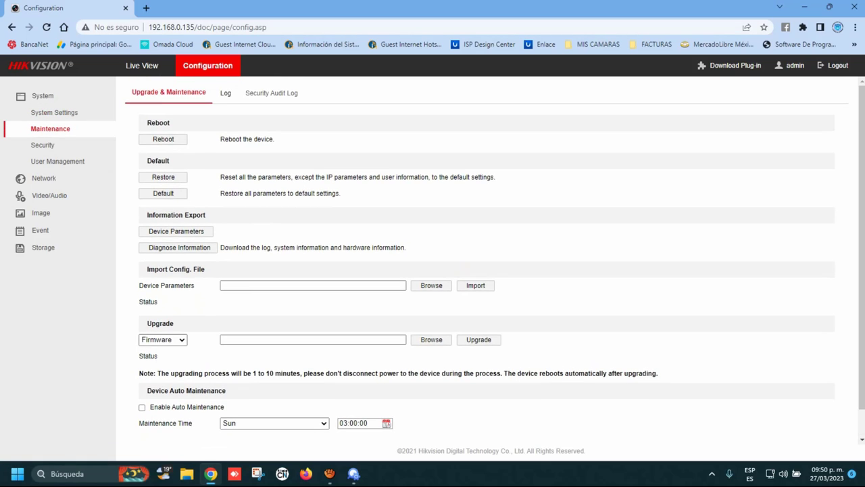
click(271, 93)
click(223, 92)
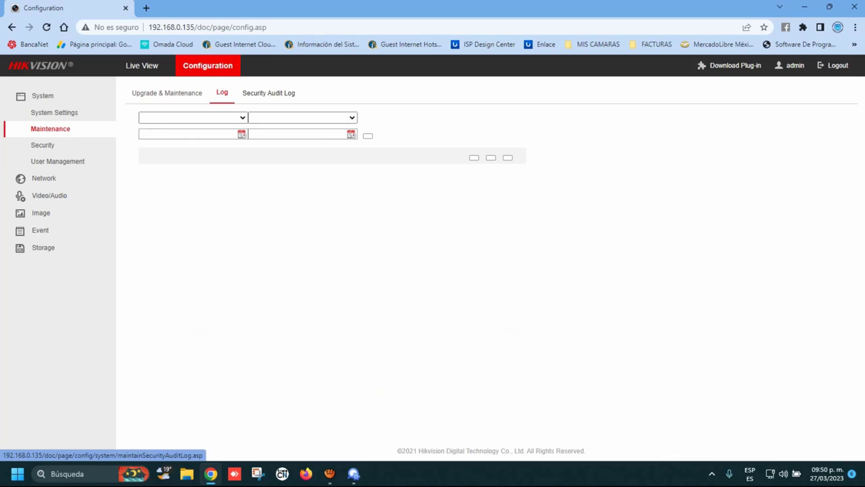
click(269, 93)
Step: Check the Security IP filter and SSH tabs, keep WEB Digest Algorithm at MD5, and go to User Management
click(43, 144)
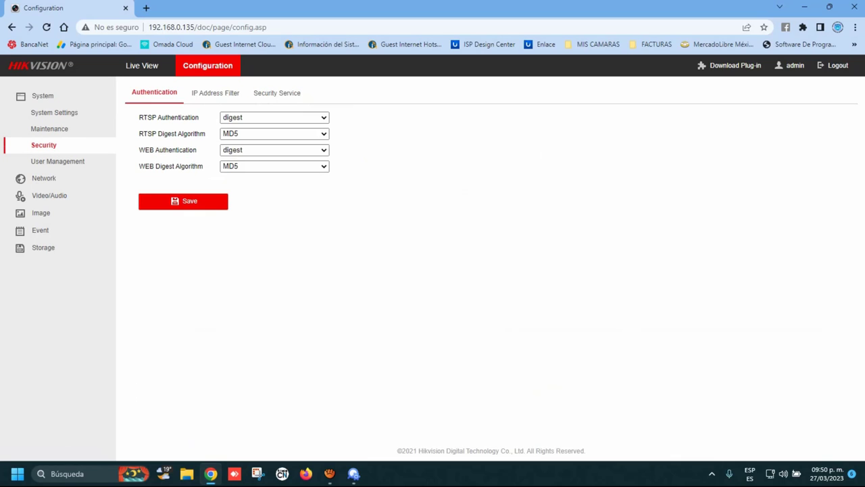
click(215, 93)
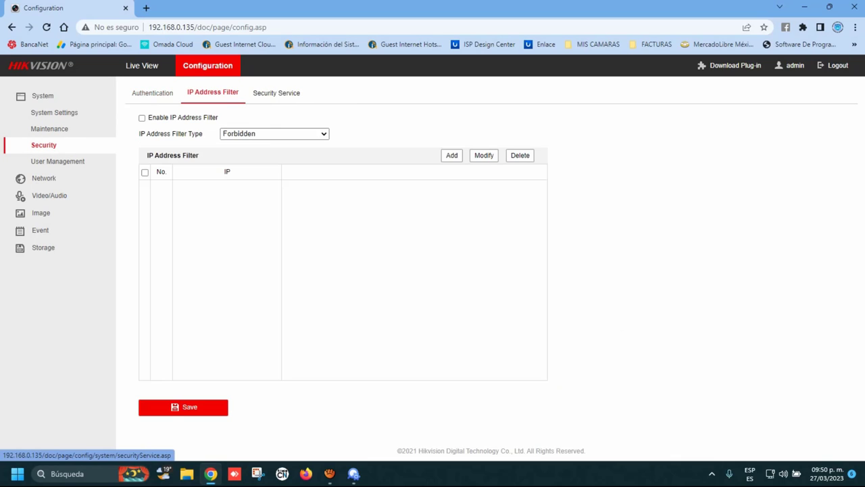
click(276, 92)
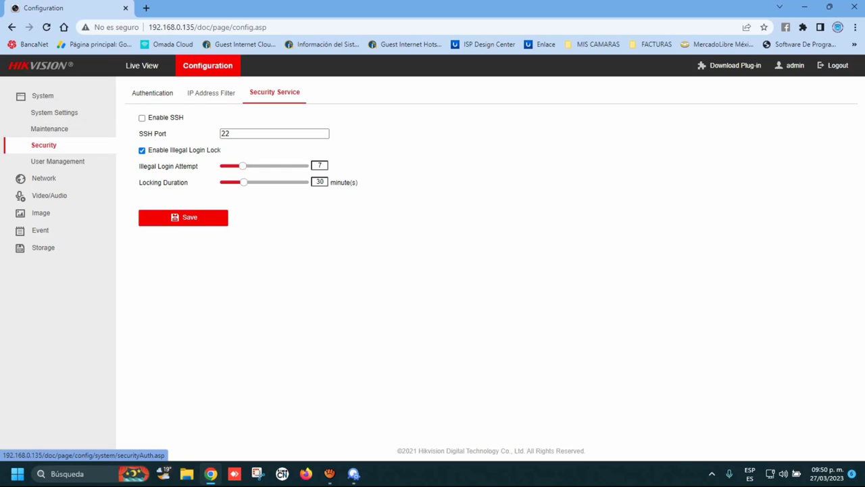
click(43, 144)
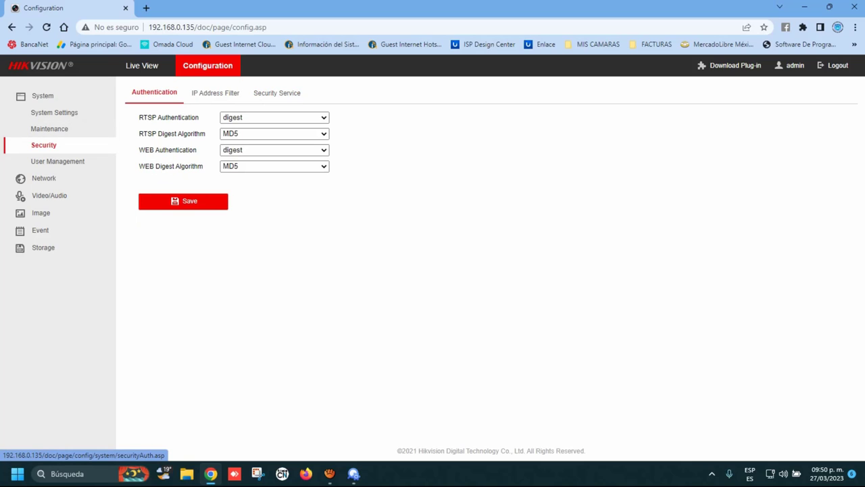
click(274, 165)
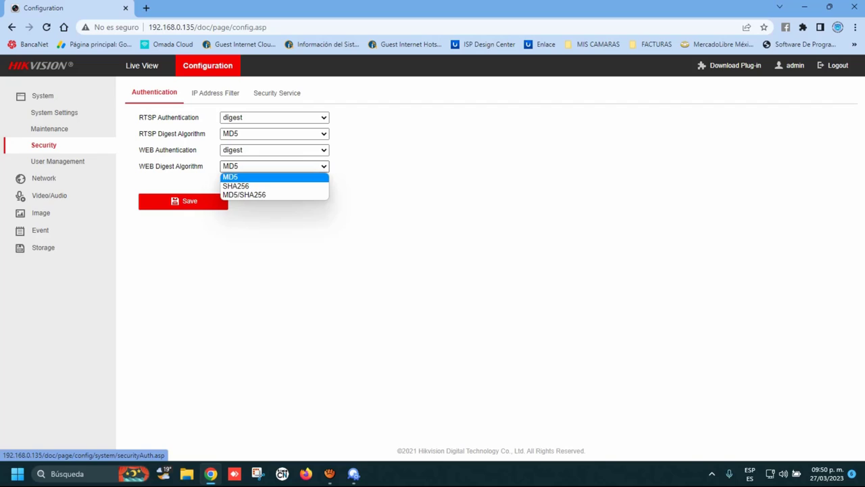
click(230, 176)
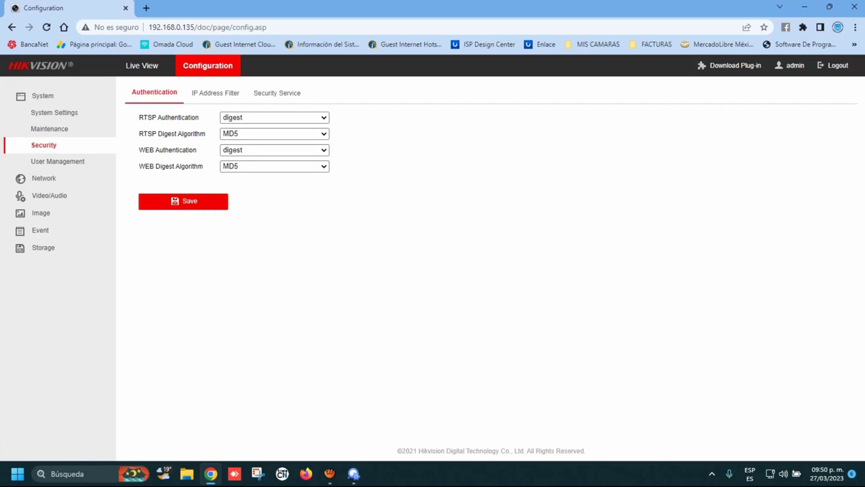
click(58, 160)
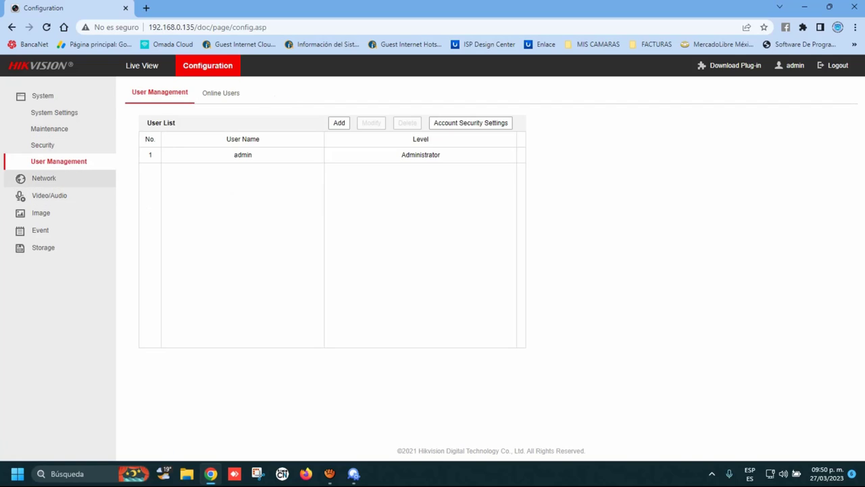
Step: Look over the TCP/IP, DDNS, Port and NAT network tabs, then go to the Advanced Settings FTP page
click(44, 177)
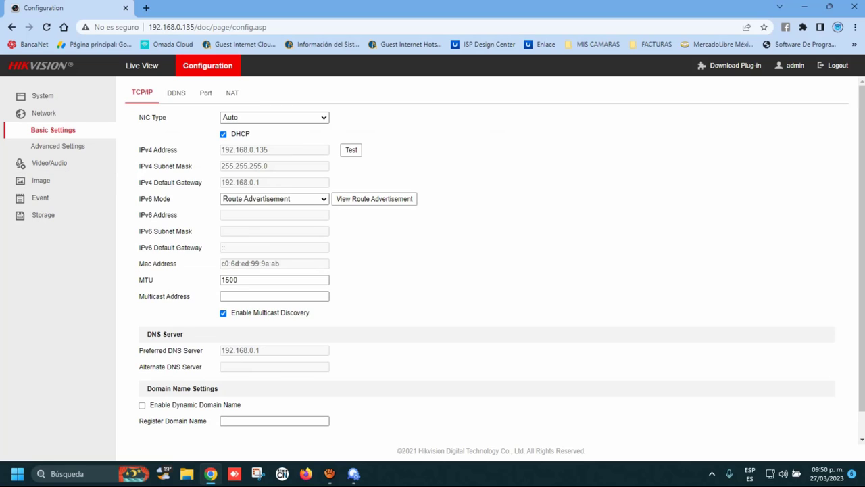
scroll(494, 262, down, 1)
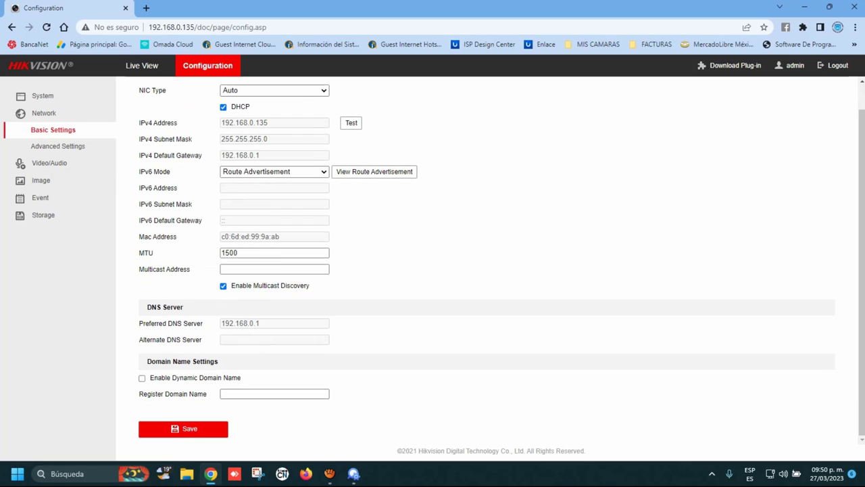
scroll(494, 262, up, 1)
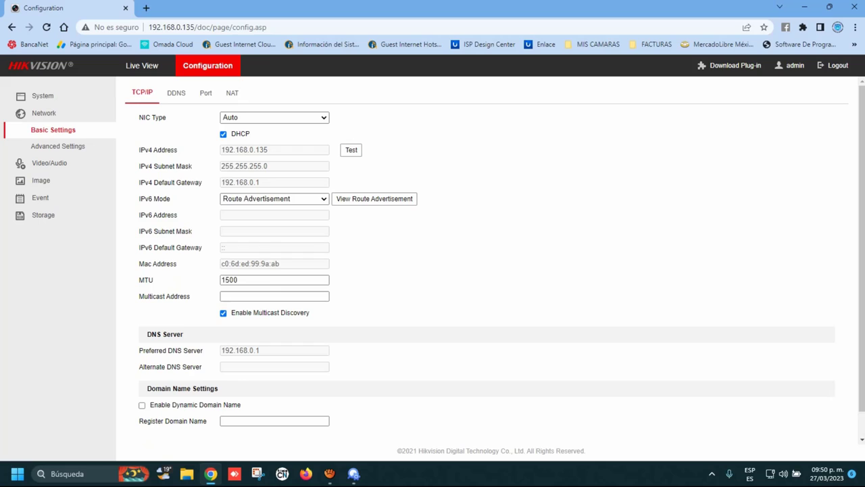
click(176, 93)
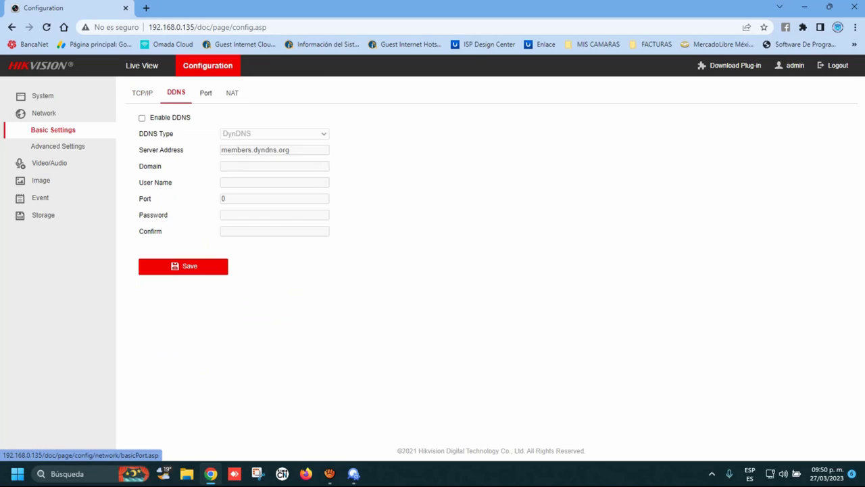
click(206, 93)
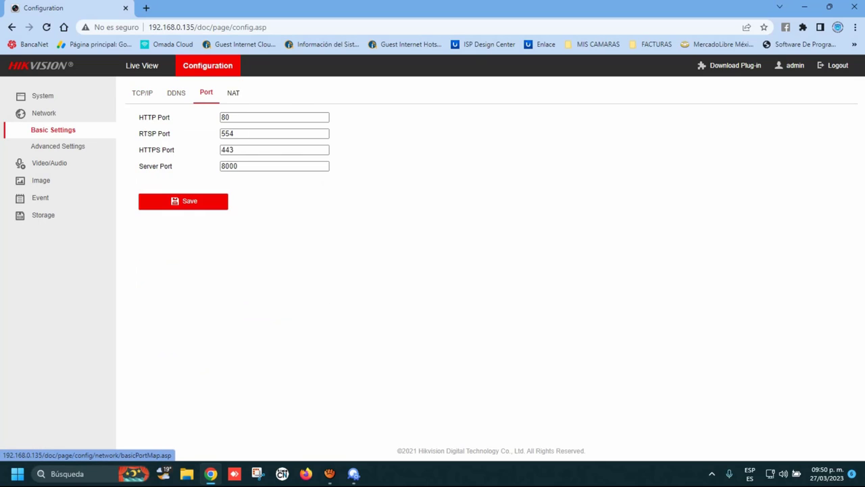
click(232, 93)
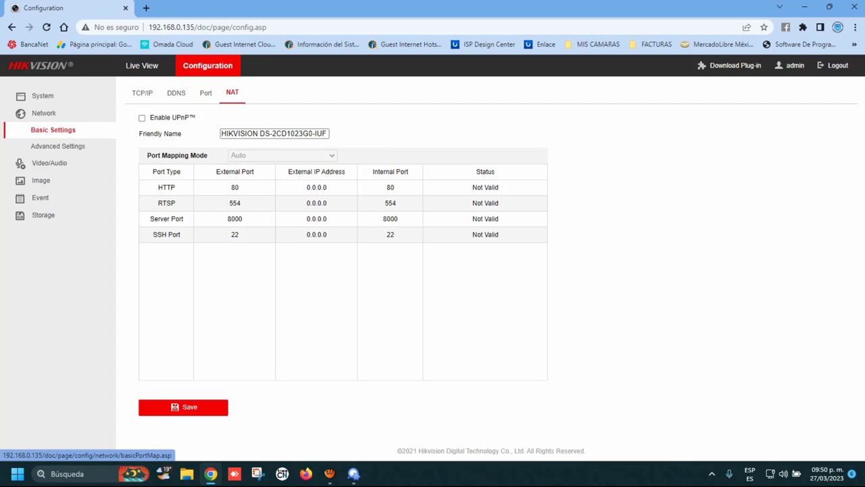
click(58, 146)
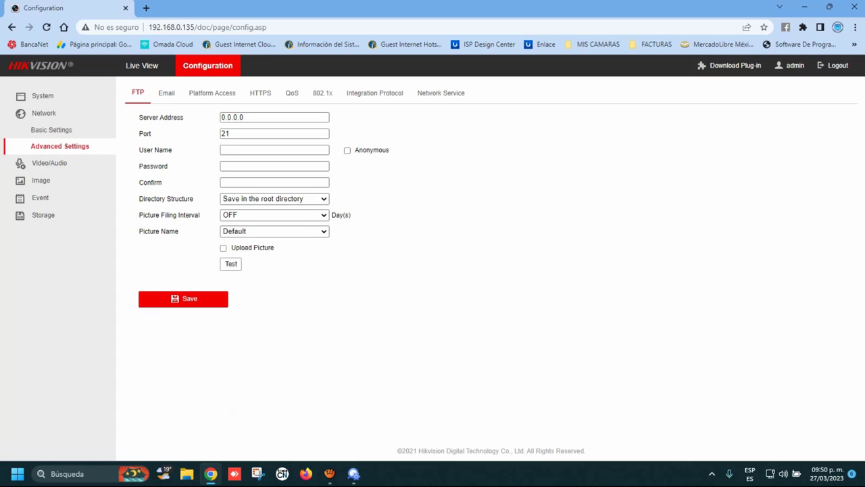
Step: Enable Hik-Connect platform access with a confirmed verification code and save it, then go to Video/Audio
click(212, 93)
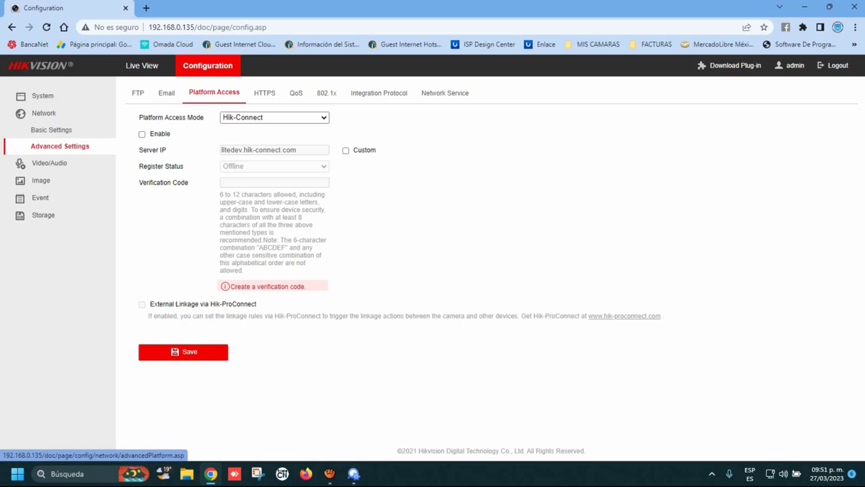
click(142, 134)
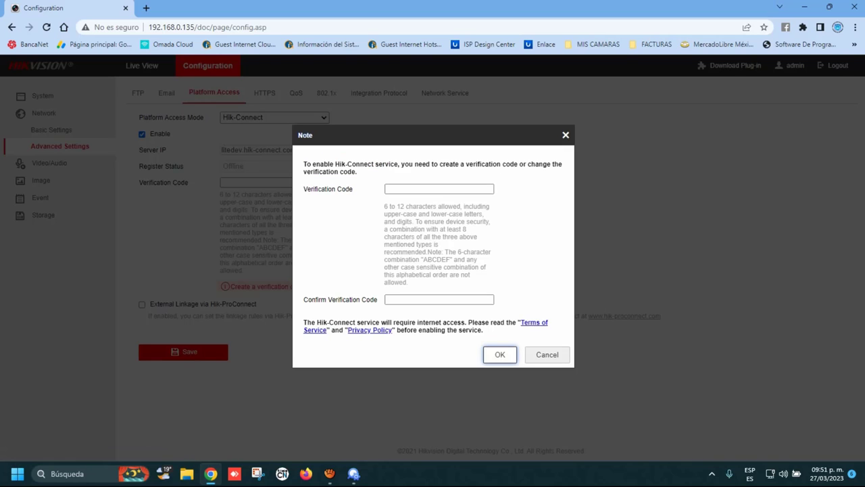
text(********)
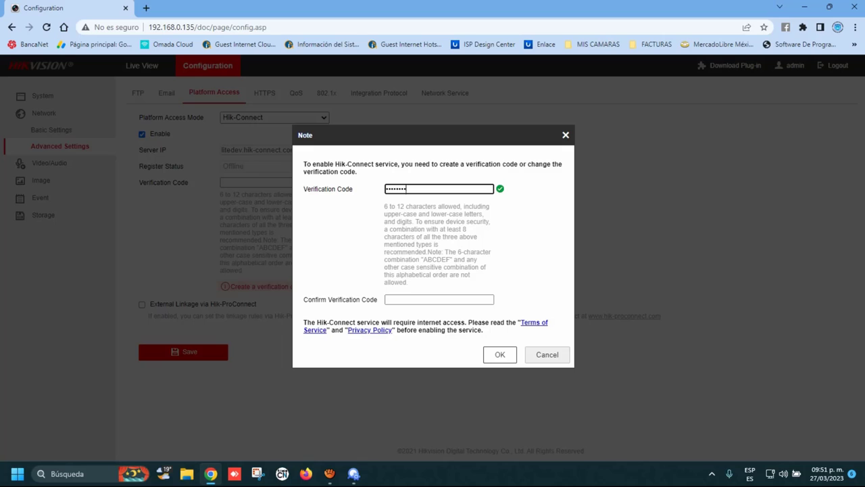
click(439, 299)
text(********)
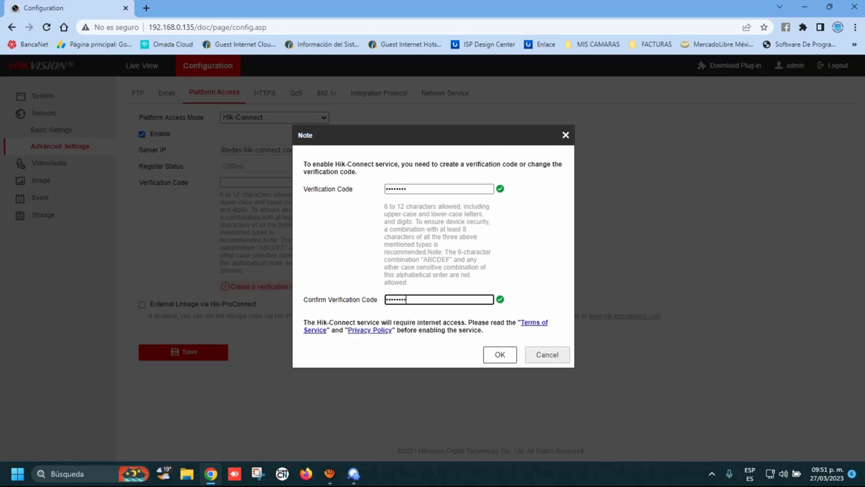
key(Return)
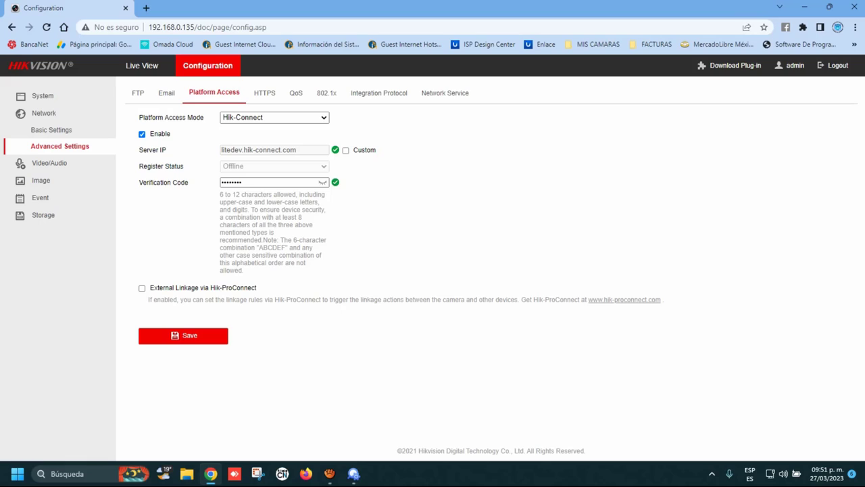
click(183, 335)
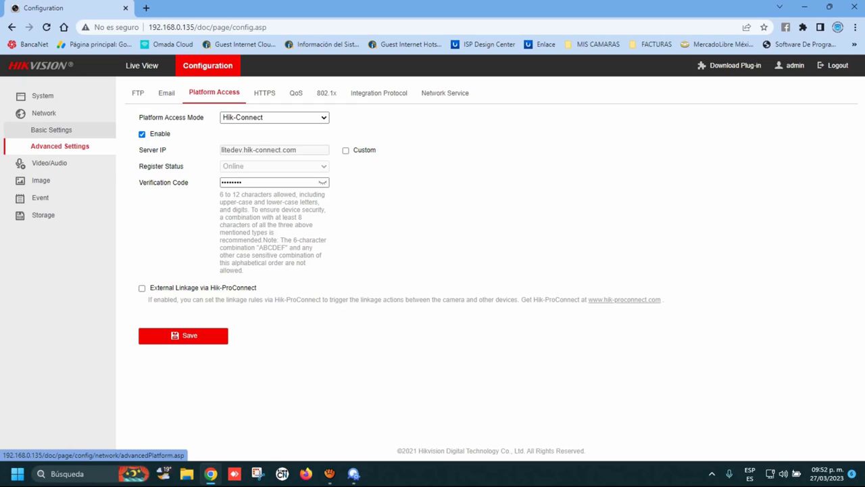
click(49, 163)
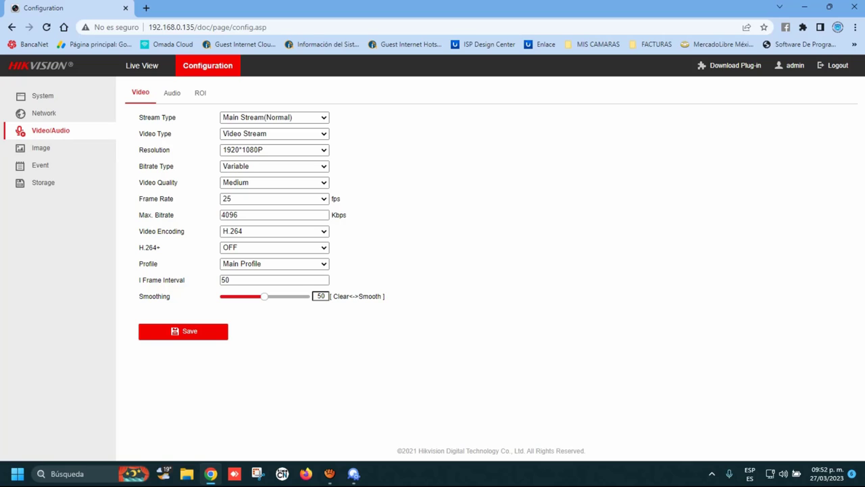
Step: Set the main stream video type to Video&Audio, keeping 1920*1080P, Variable bitrate and 25 fps
click(274, 117)
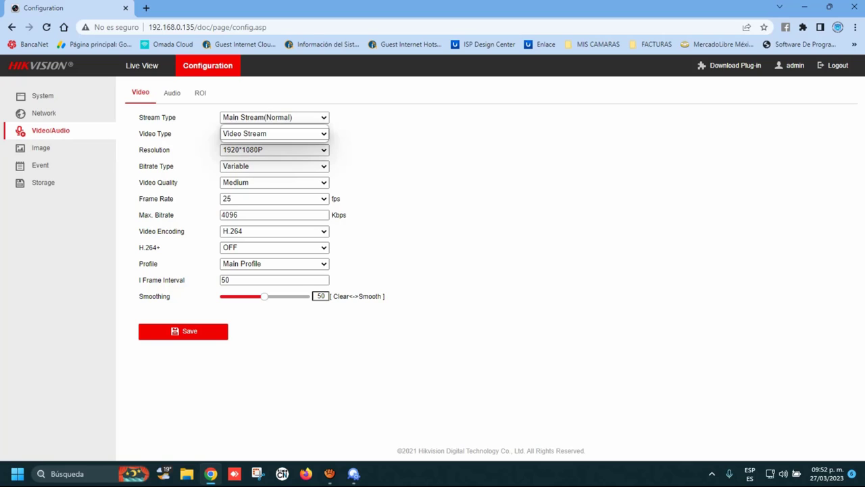
key(Escape)
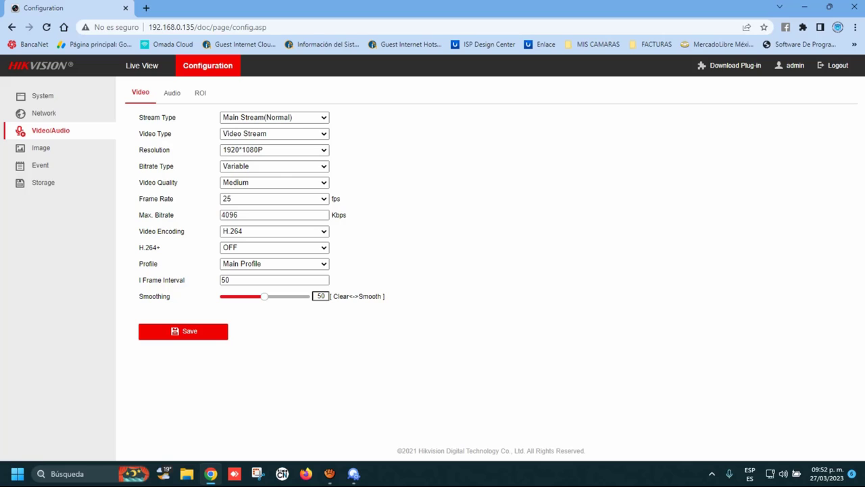
click(274, 133)
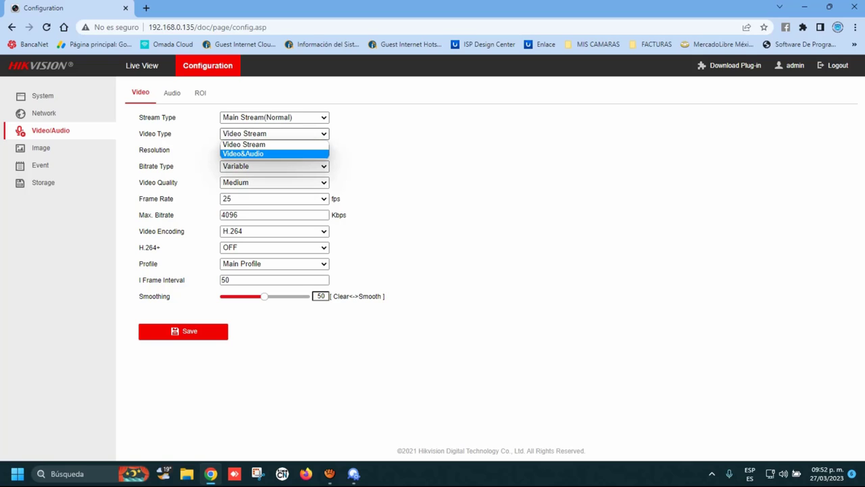
key(Return)
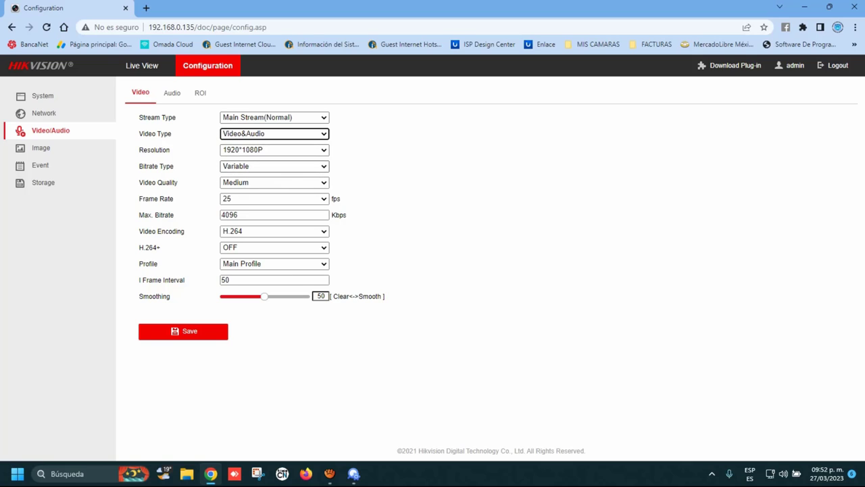
click(274, 150)
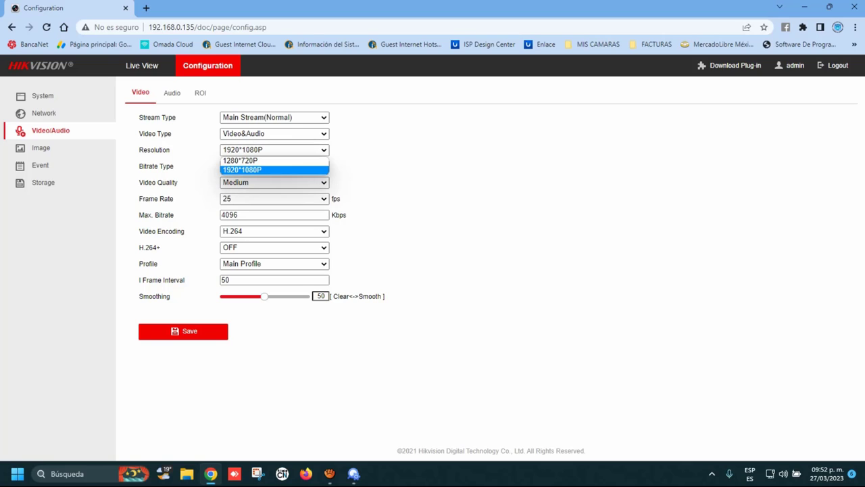
key(Return)
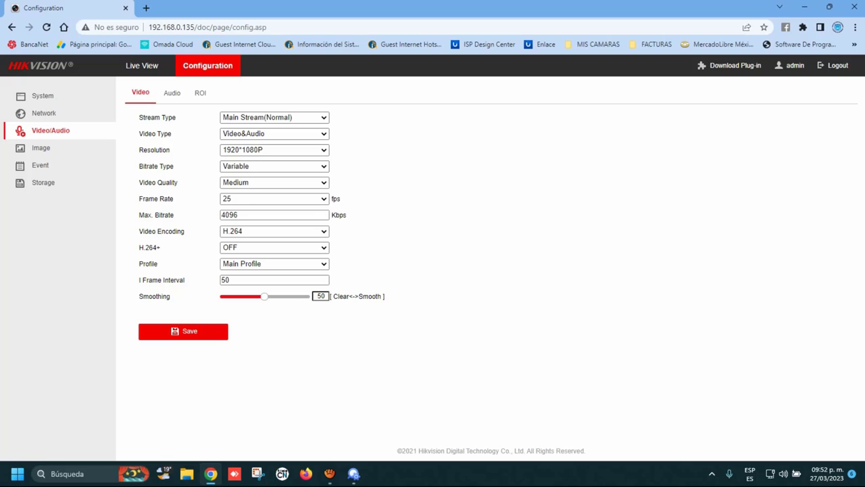
click(274, 165)
key(Return)
click(274, 198)
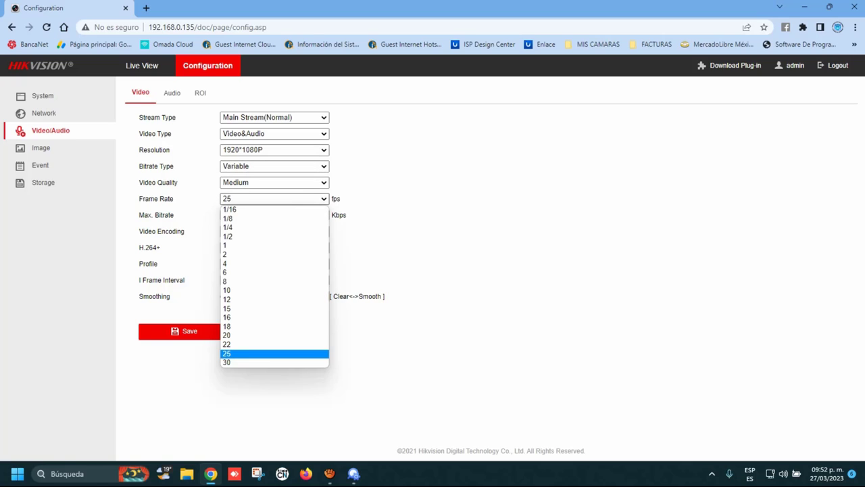
key(Return)
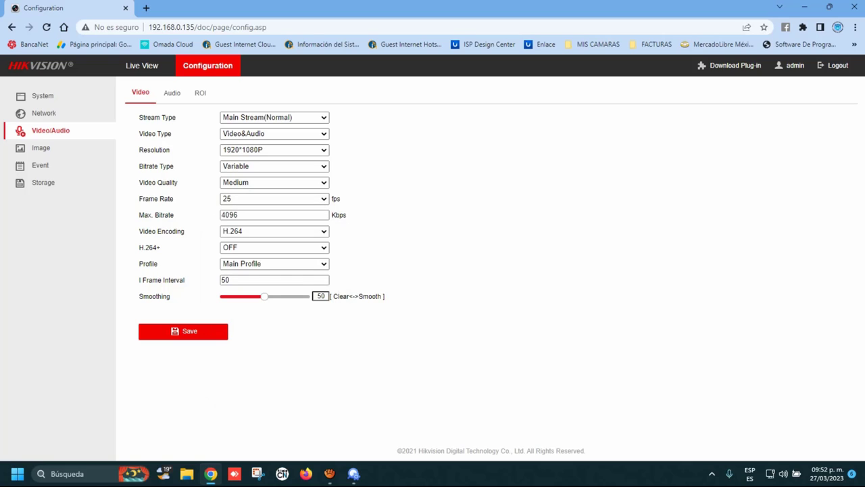
Step: Cap the main stream's maximum bitrate at 512 Kbps and switch video encoding to H.265
click(274, 214)
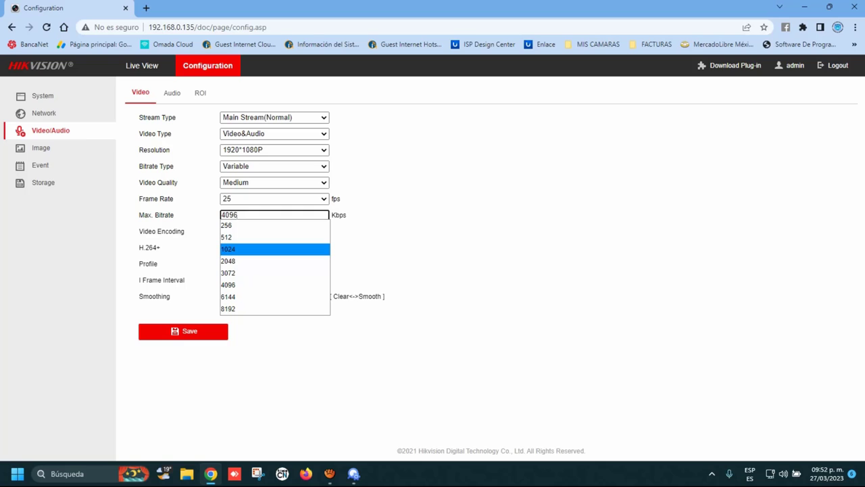
click(226, 238)
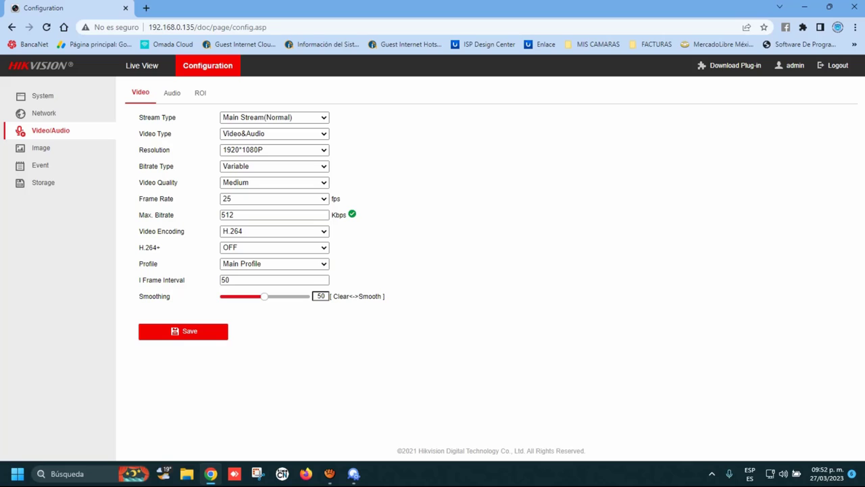
click(274, 231)
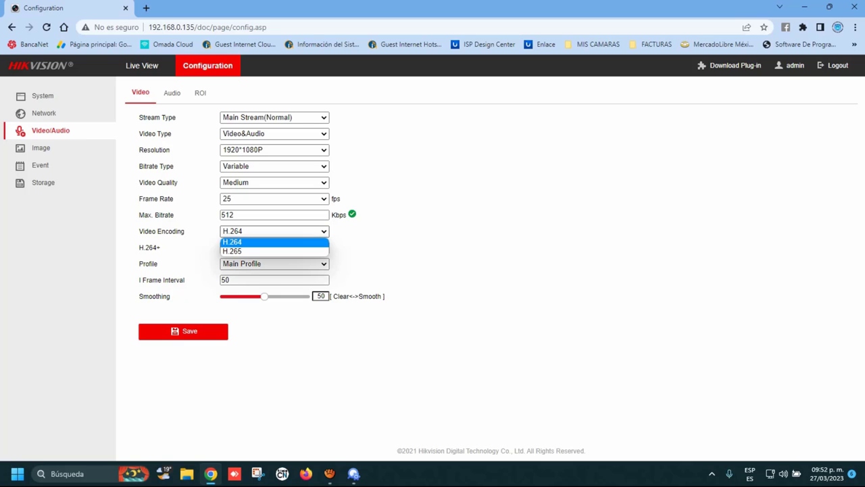
click(274, 251)
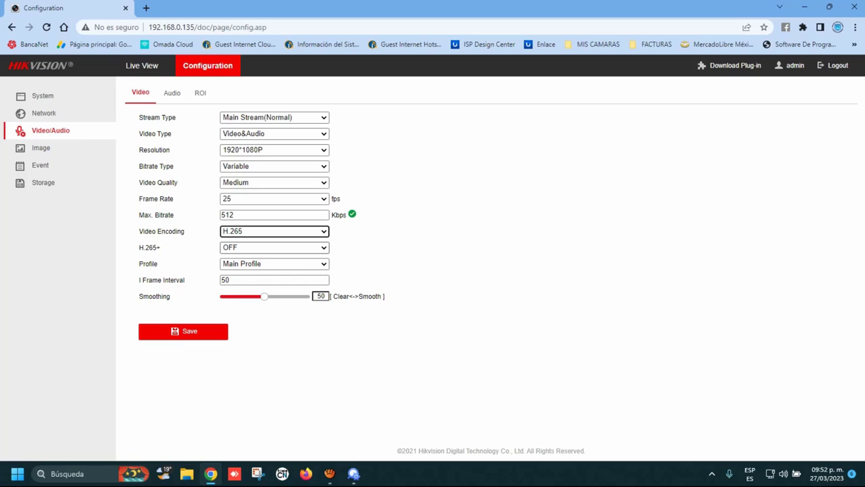
click(274, 247)
Step: Turn H.265+ on and confirm the camera reboot it requires
click(274, 268)
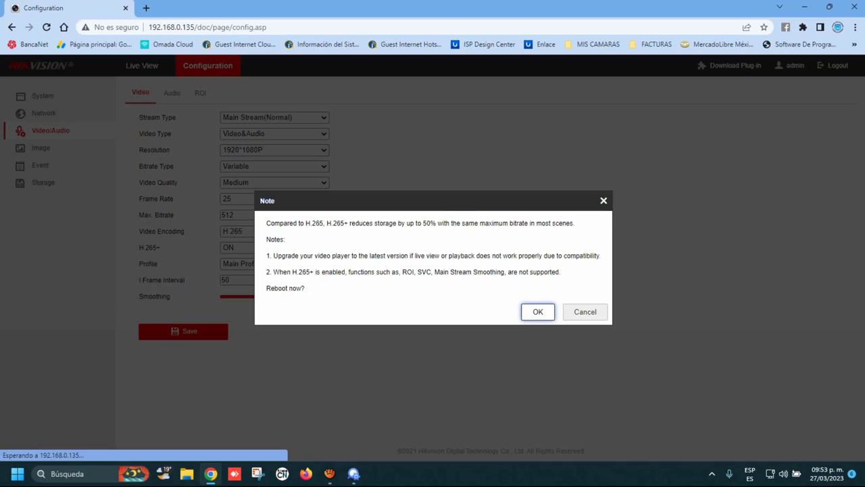
key(Return)
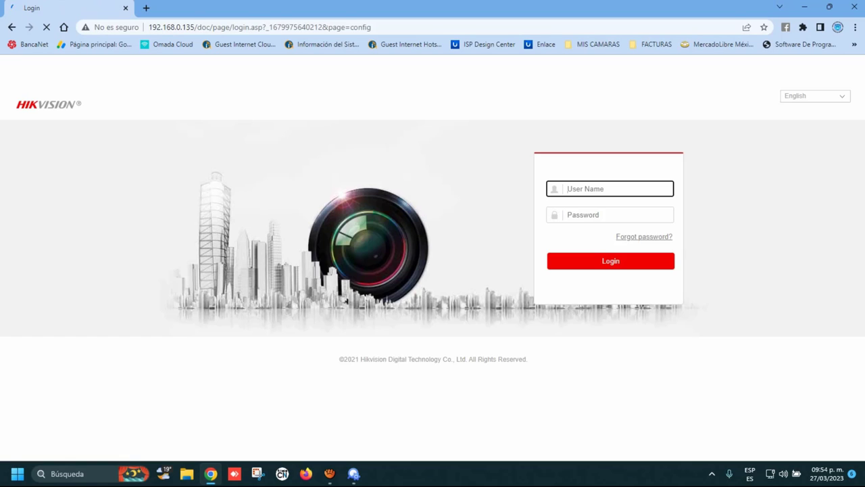
Step: Log back in with the administrator user name and password after the reboot
text(admin)
key(Tab)
text(••••••••)
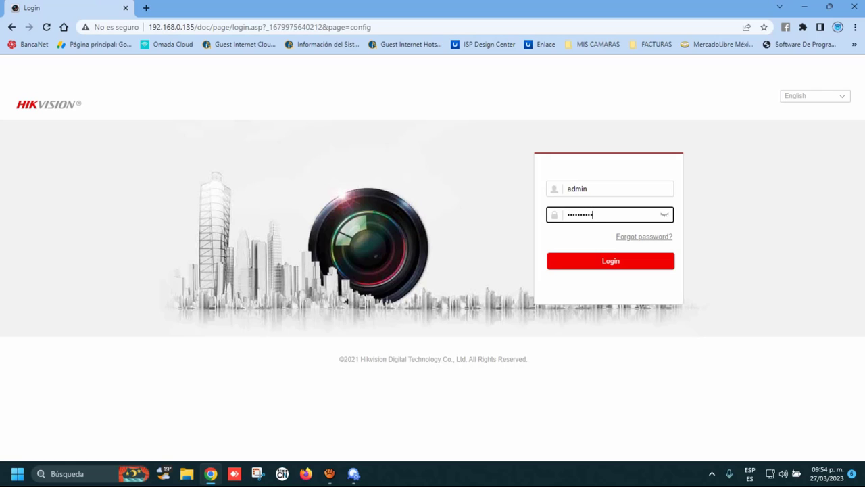
key(Return)
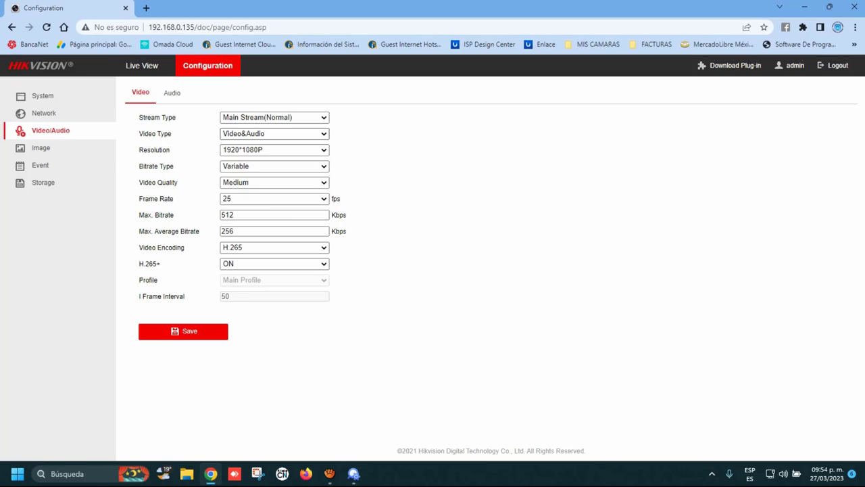
click(274, 134)
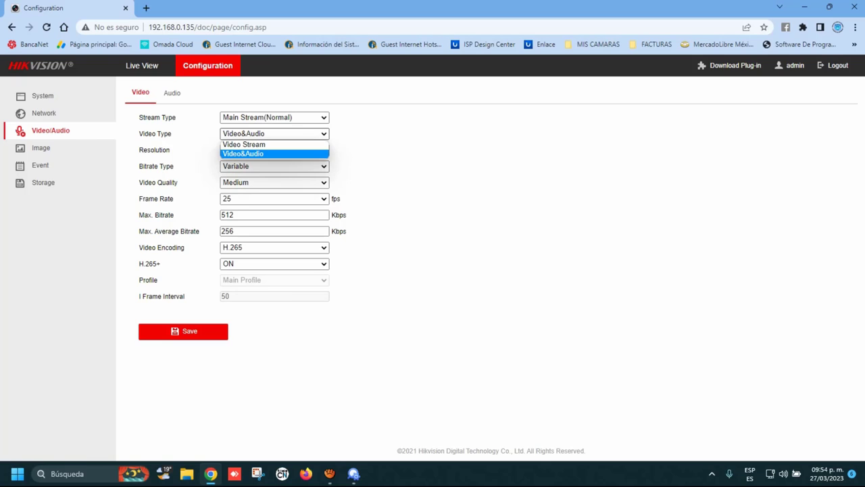
click(274, 151)
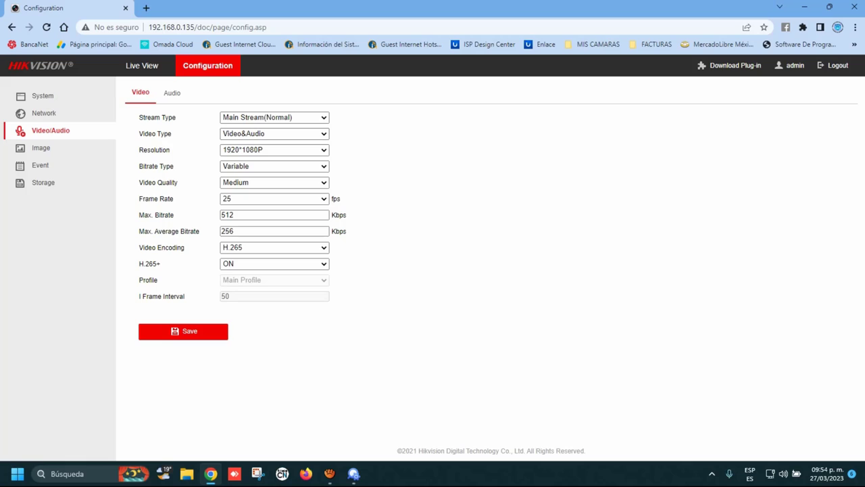
Step: On the Audio tab, turn the environmental noise filter ON, keeping MicIn as the audio input
click(172, 92)
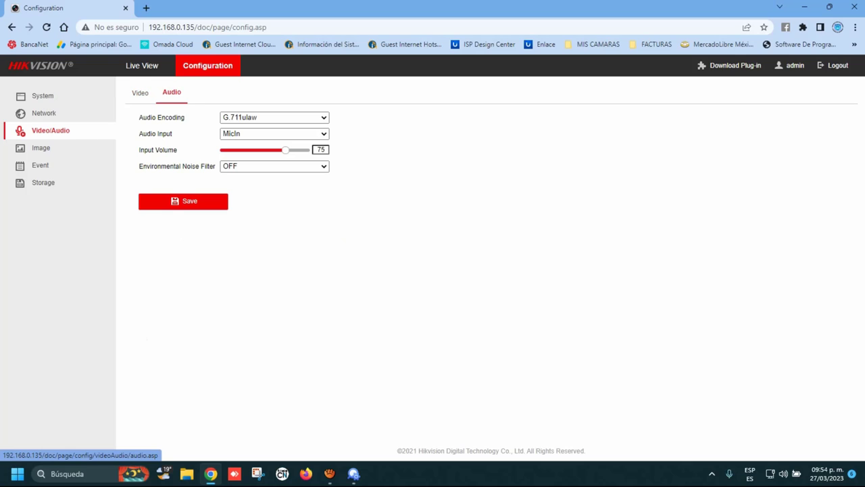
click(273, 117)
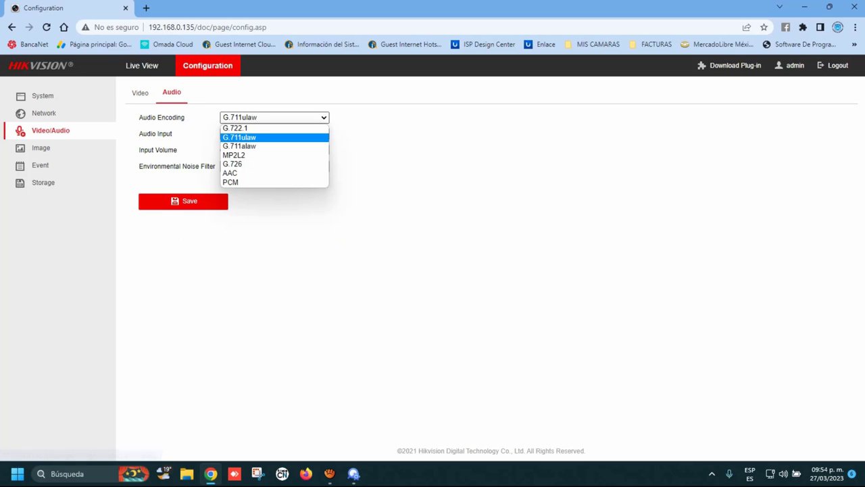
click(270, 135)
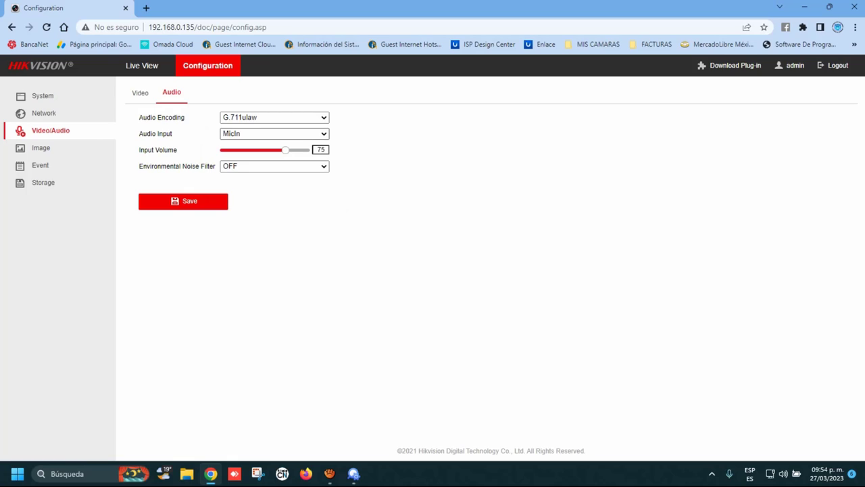
click(274, 133)
click(270, 143)
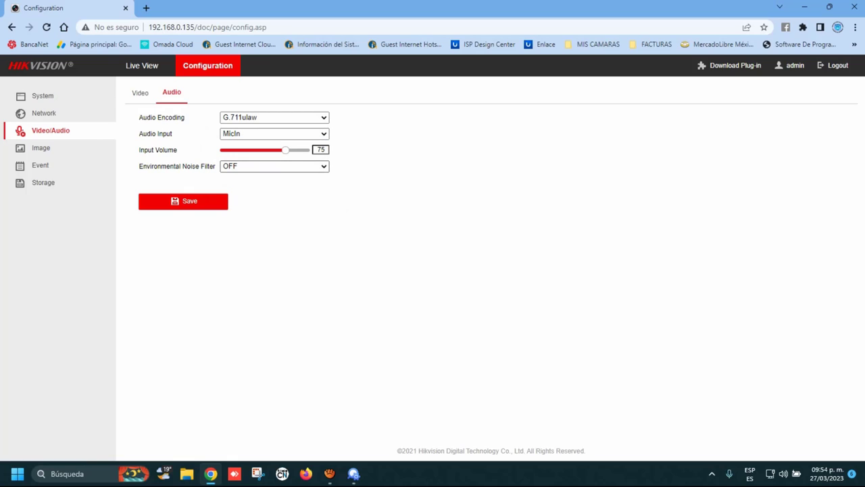
click(274, 166)
click(270, 177)
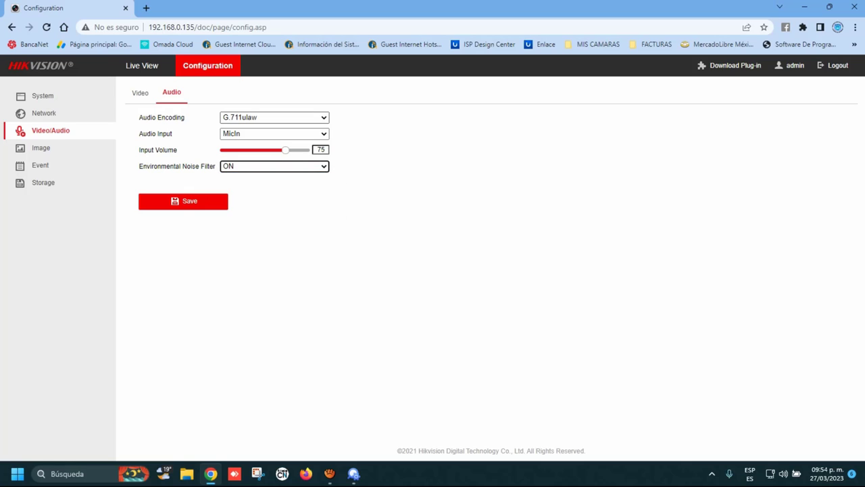
Step: Switch audio encoding to PCM at 16kHz with MicIn input and raise input volume to 100
click(273, 117)
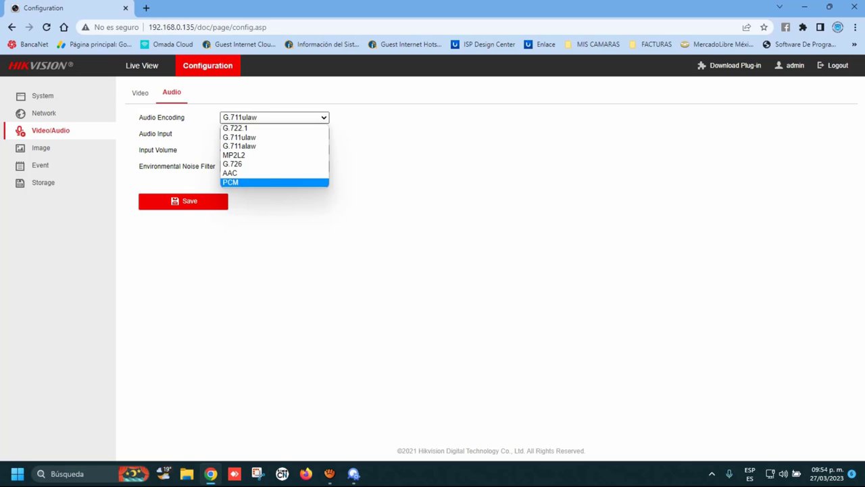
click(271, 182)
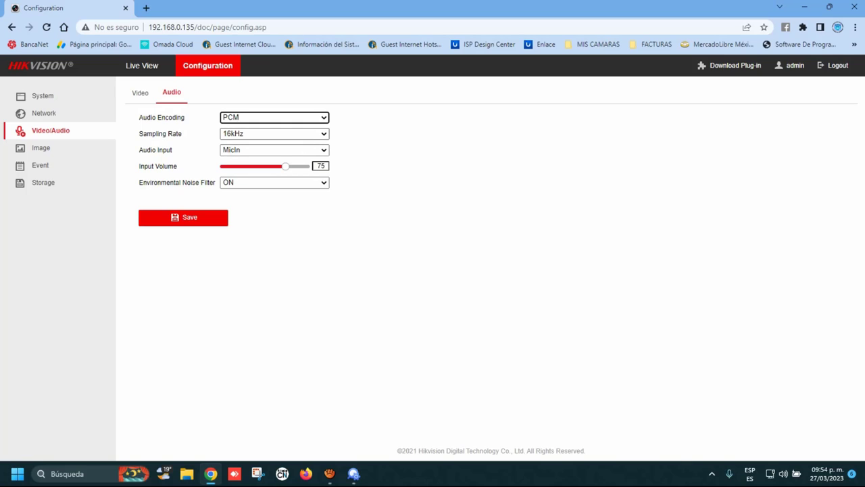
click(274, 133)
click(270, 144)
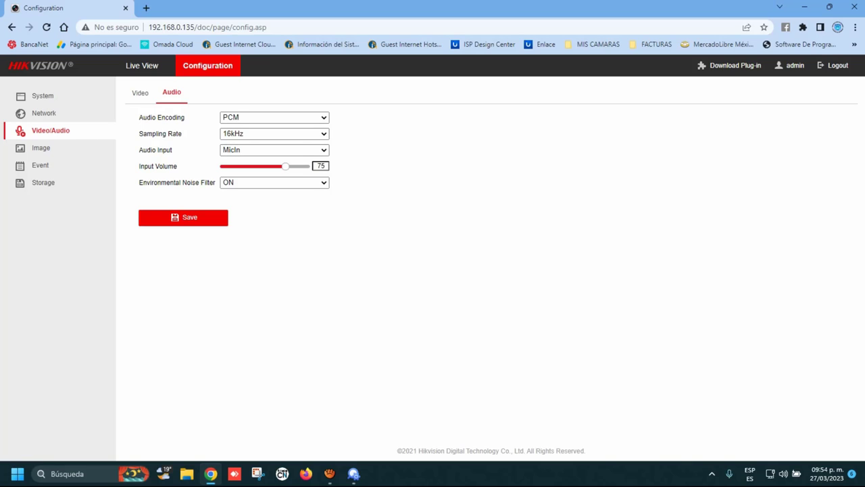
click(273, 149)
click(271, 160)
drag(286, 166, 307, 165)
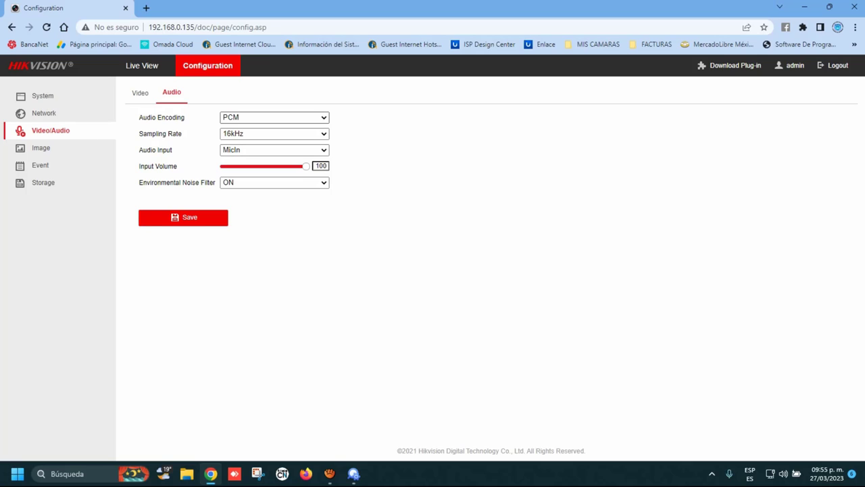
Step: Try AAC audio encoding, checking its 32kbps bitrate and 16kHz sampling rate
click(274, 117)
click(230, 172)
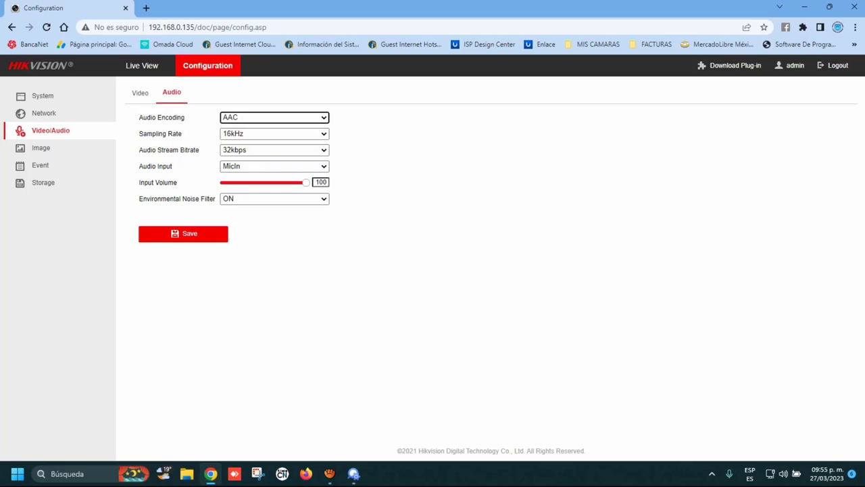
click(274, 149)
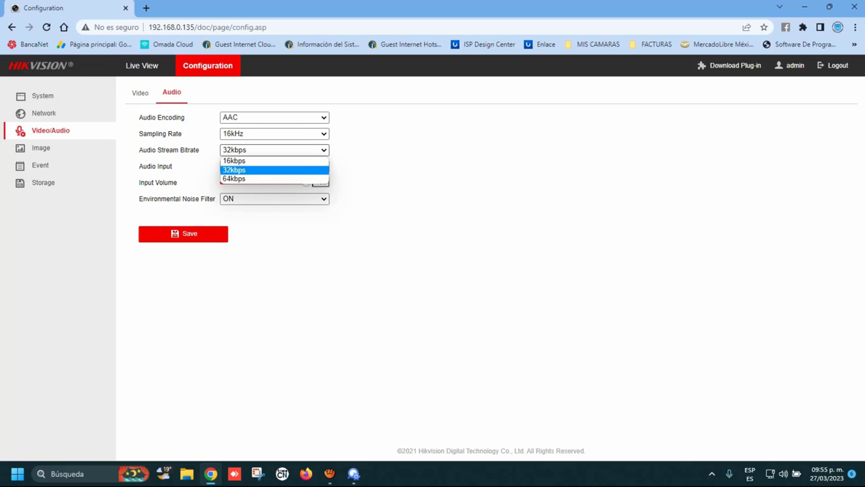
click(230, 168)
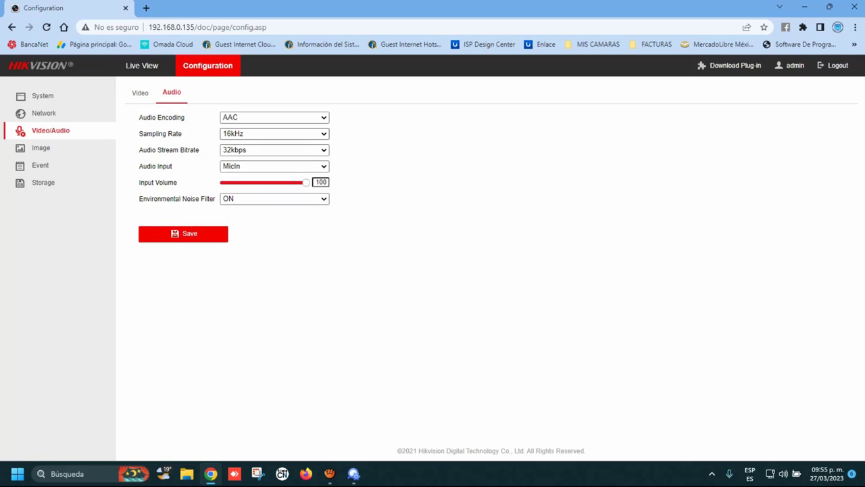
click(274, 133)
click(230, 142)
Step: Cycle the audio encoding through G.726, MP2L2, G.711alaw, G.711ulaw and G.722.1
click(273, 117)
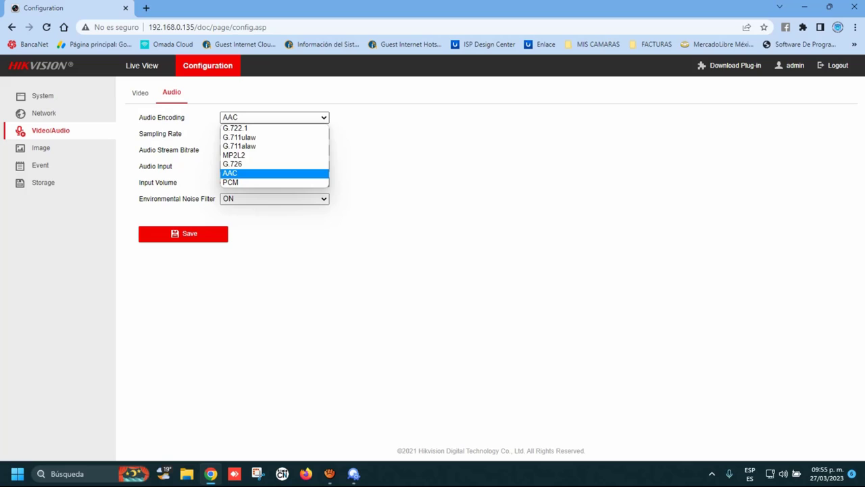
click(232, 164)
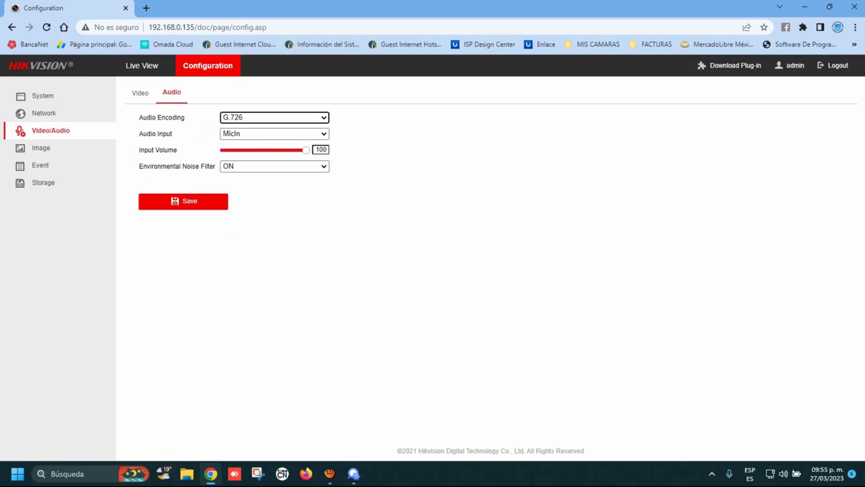
click(274, 117)
click(232, 155)
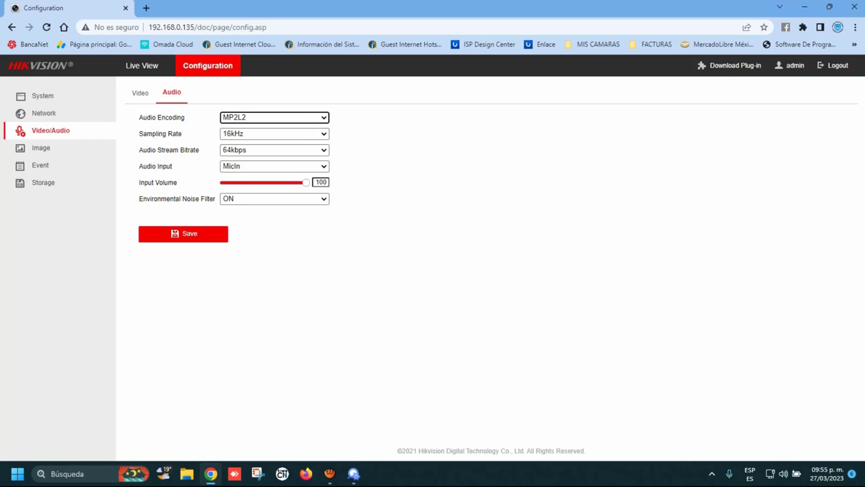
click(274, 117)
click(232, 145)
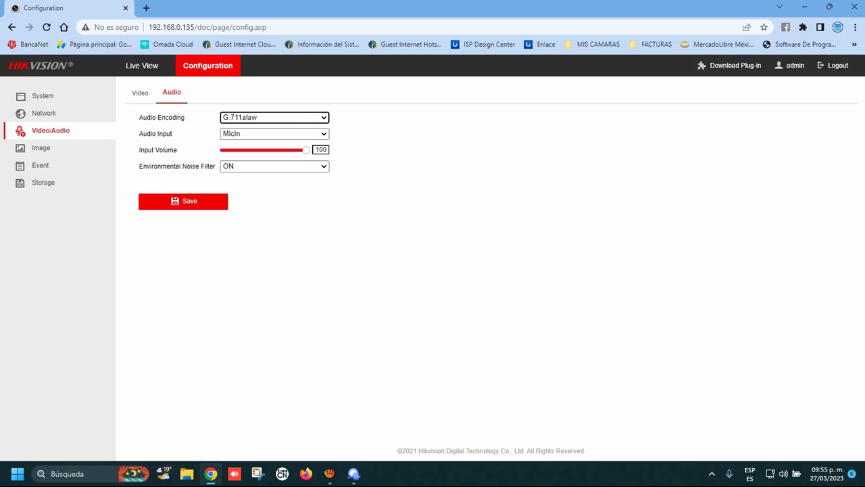
click(273, 117)
click(232, 135)
click(274, 117)
click(235, 127)
Step: Return the audio encoding to PCM and save the audio settings
click(274, 117)
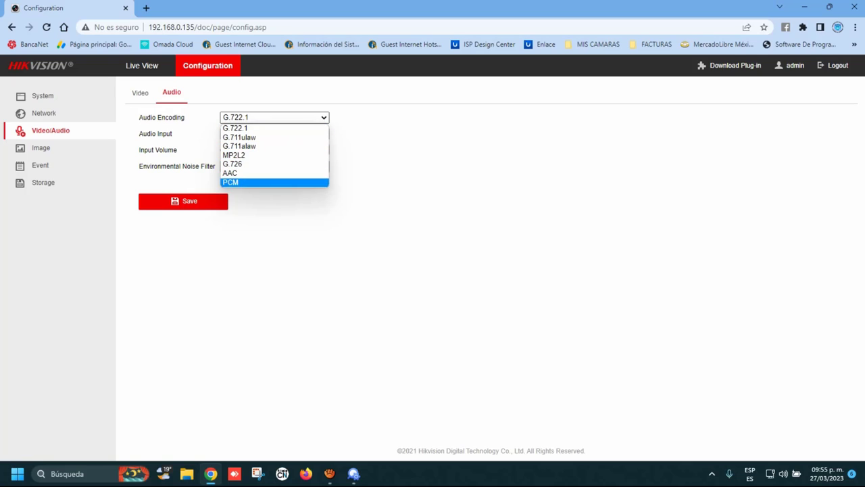
click(230, 182)
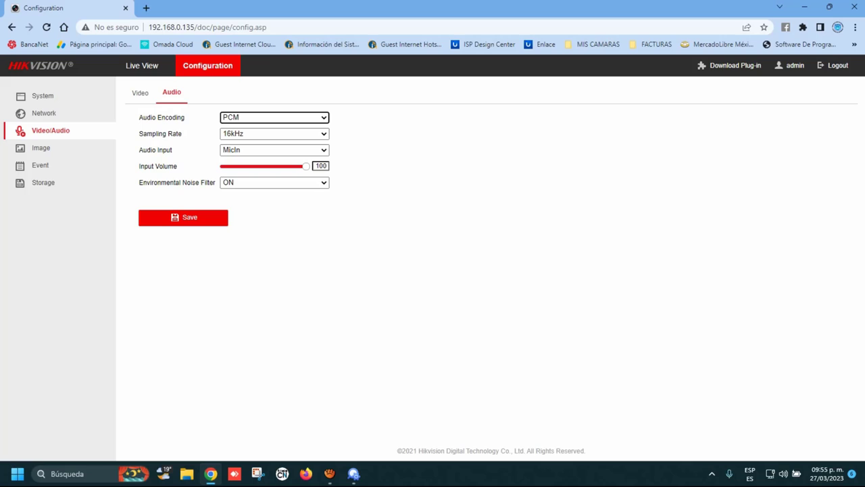
click(183, 217)
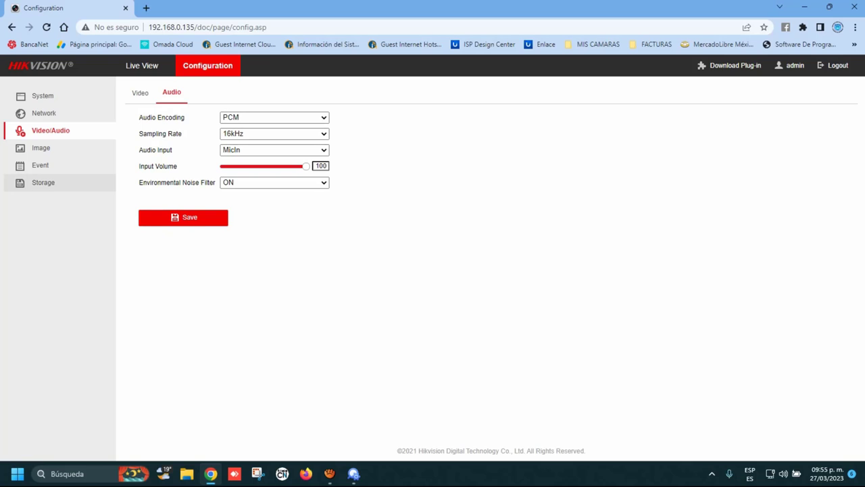
Step: Set the OSD Date Format to DD-MM-YYYY under Image settings and save it
click(40, 148)
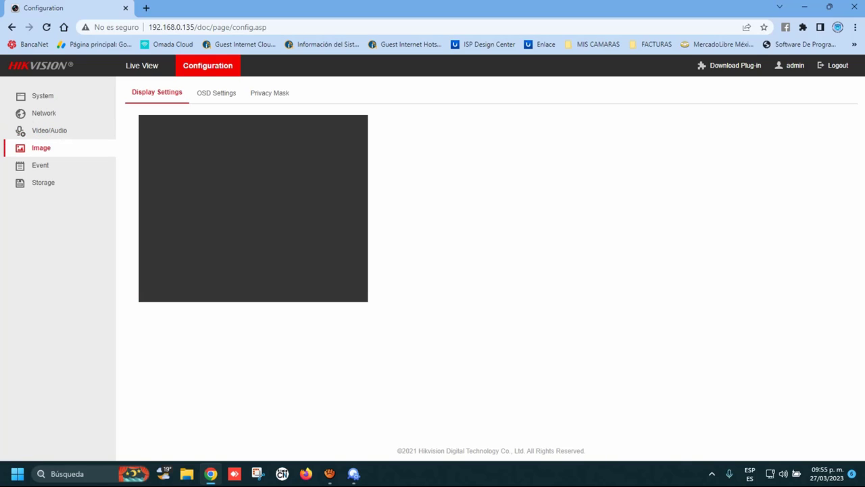
click(216, 93)
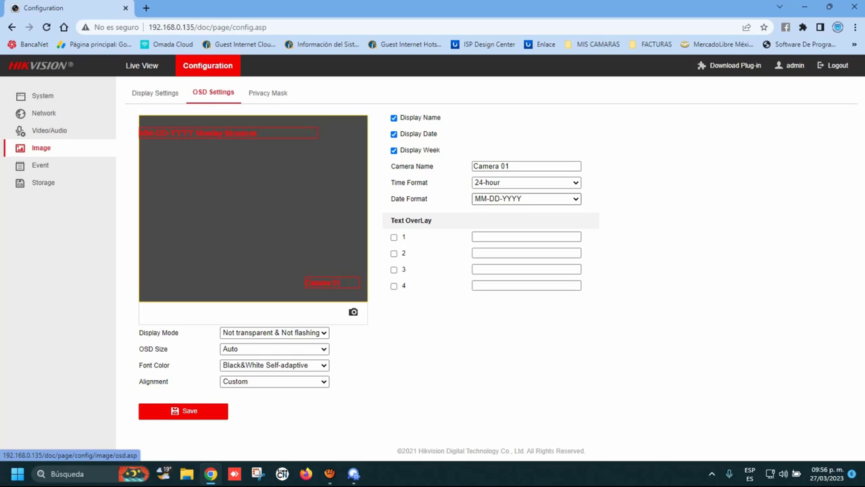
click(526, 199)
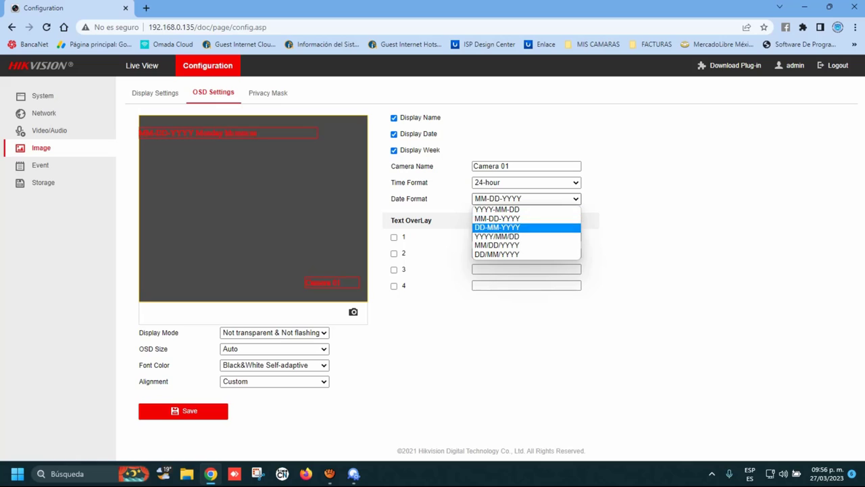
click(497, 227)
click(526, 199)
click(497, 227)
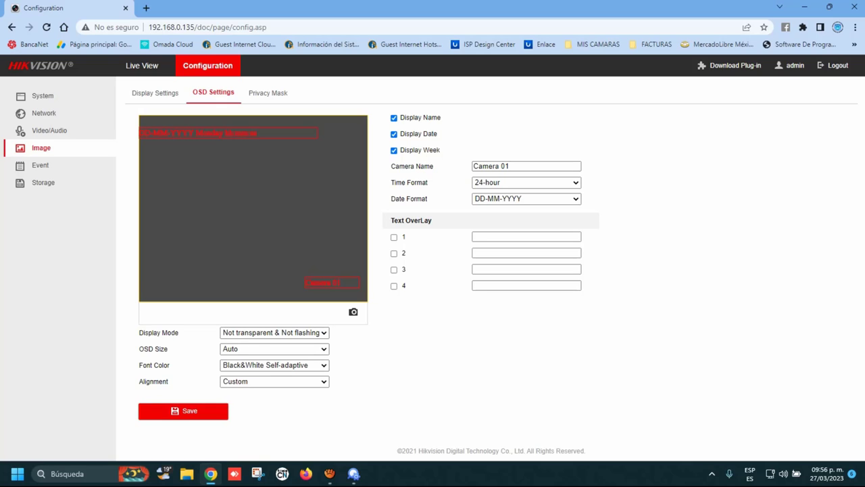
click(183, 410)
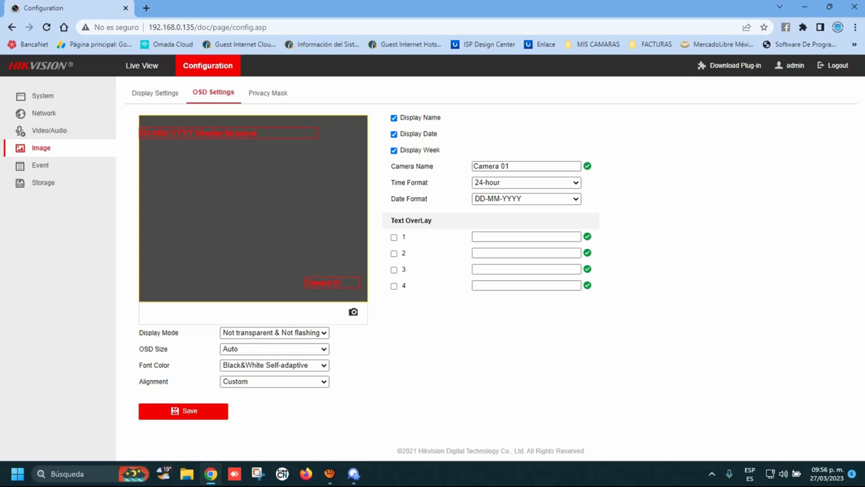
Step: Look over the basic Event settings and the Privacy Mask page, ending on Motion Detection
click(40, 165)
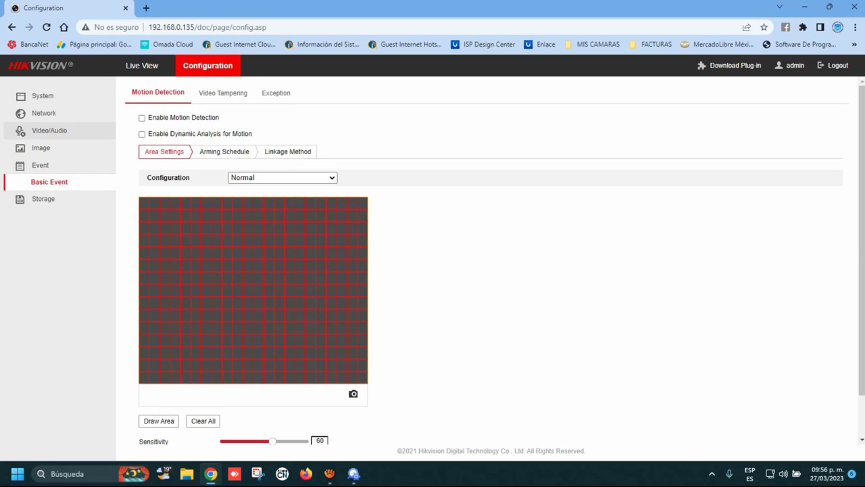
click(40, 148)
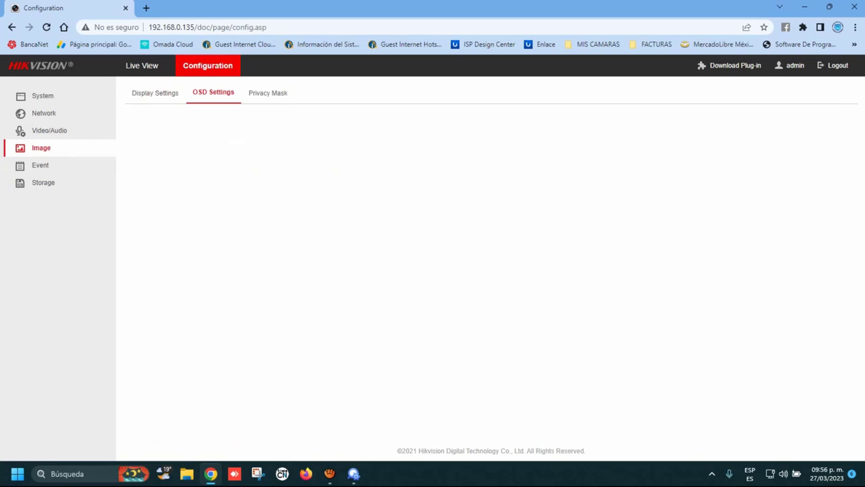
click(268, 93)
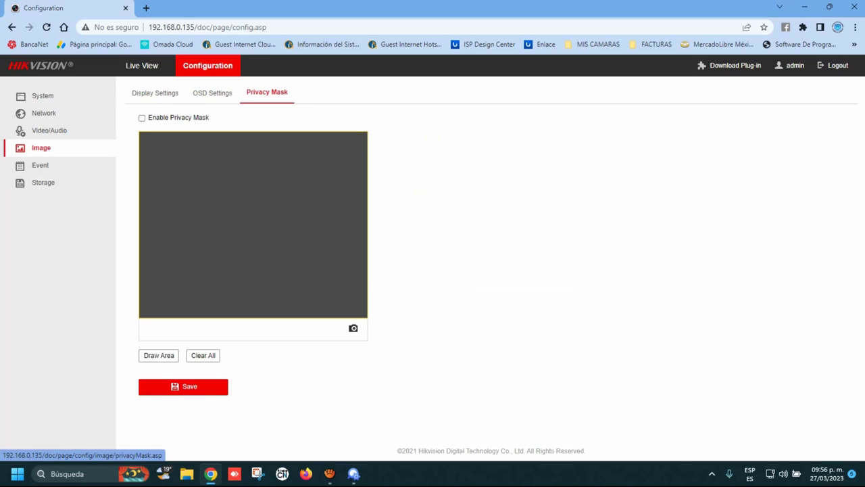
click(213, 92)
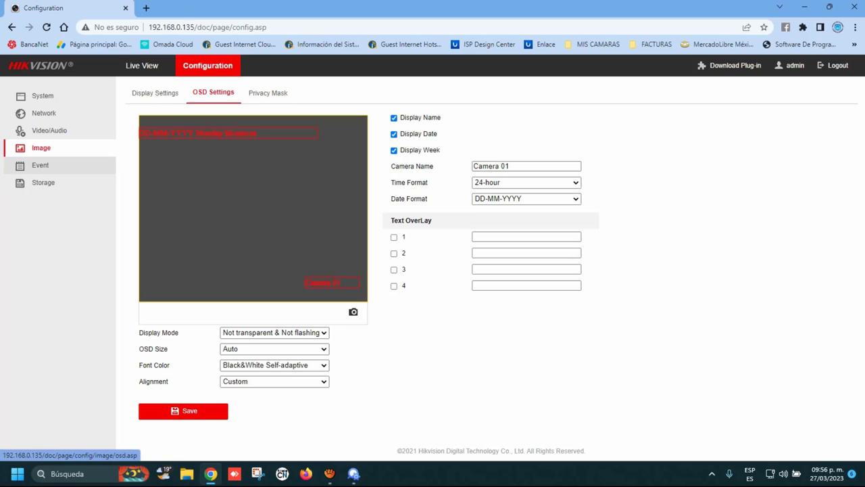
click(41, 165)
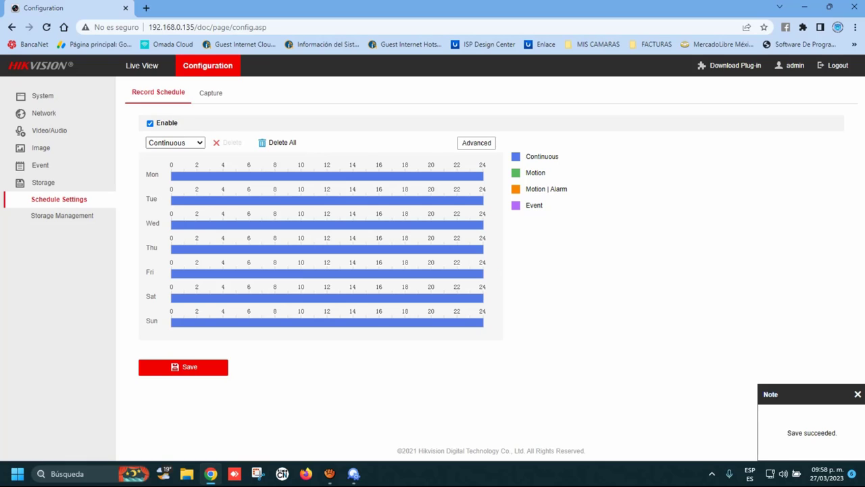
Step: Go to Storage Management, where the 119.08GB disk shows as Uninitialized
click(62, 215)
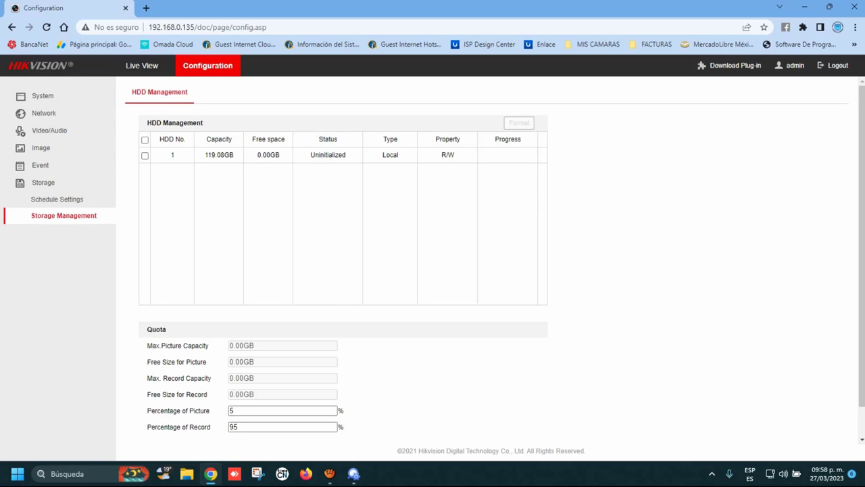
Step: Format HDD 1 so it reads Normal with 118.25GB free, then save the quota settings
click(145, 140)
click(519, 123)
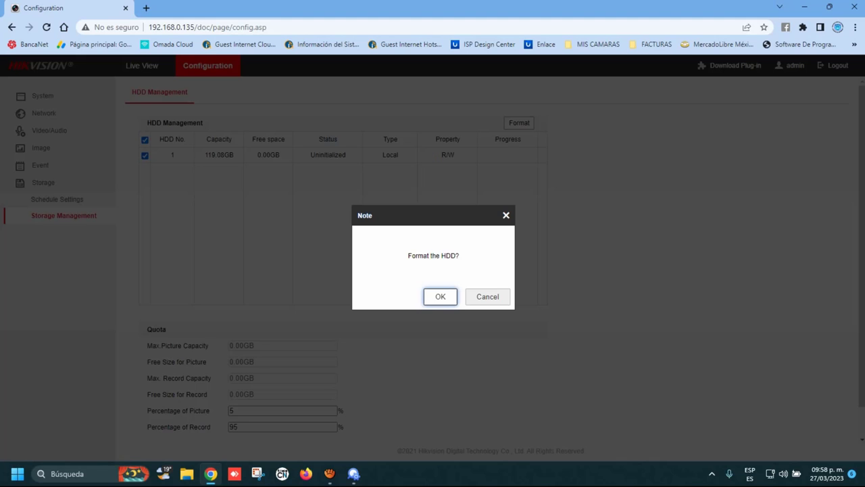
click(440, 296)
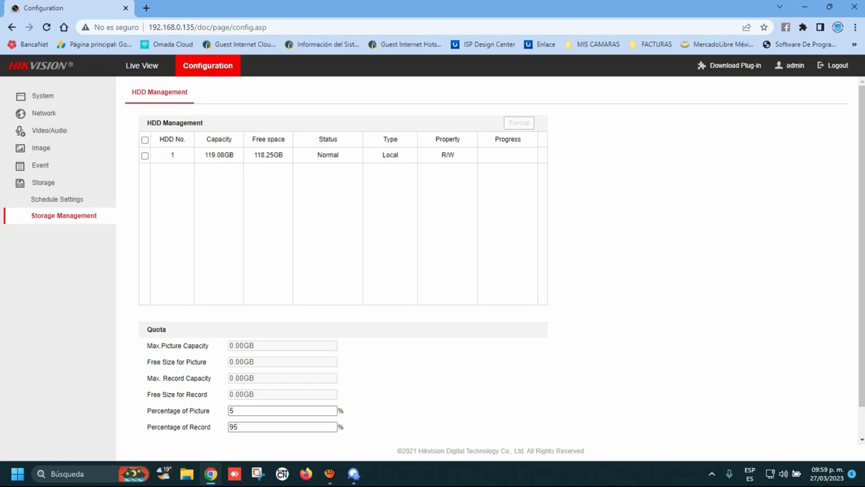
scroll(433, 271, down, 1)
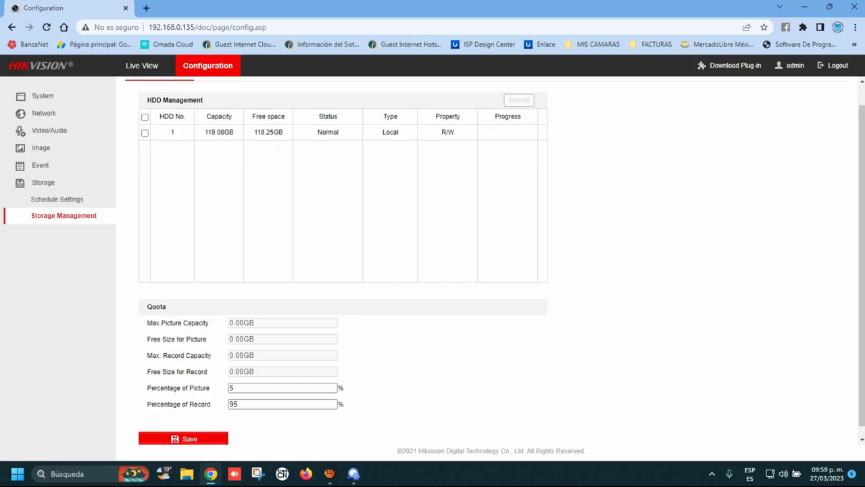
click(183, 435)
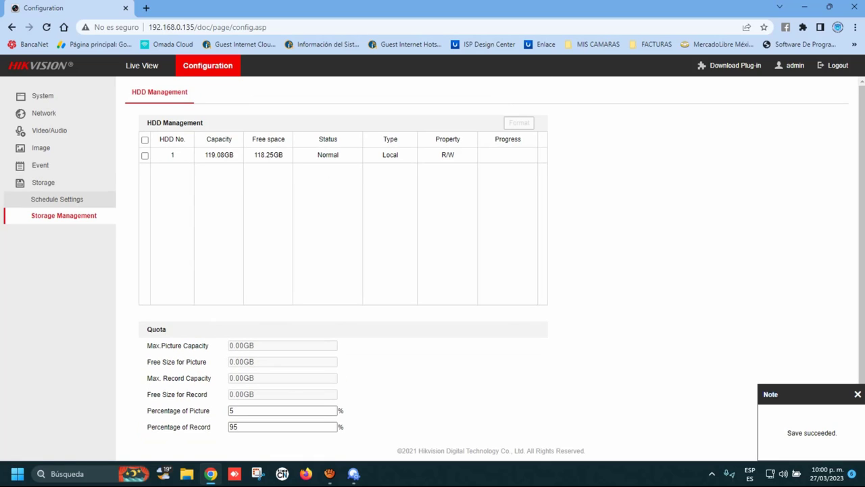
Step: Navigate through Schedule, Security and User settings to the Security Audit Log
click(59, 199)
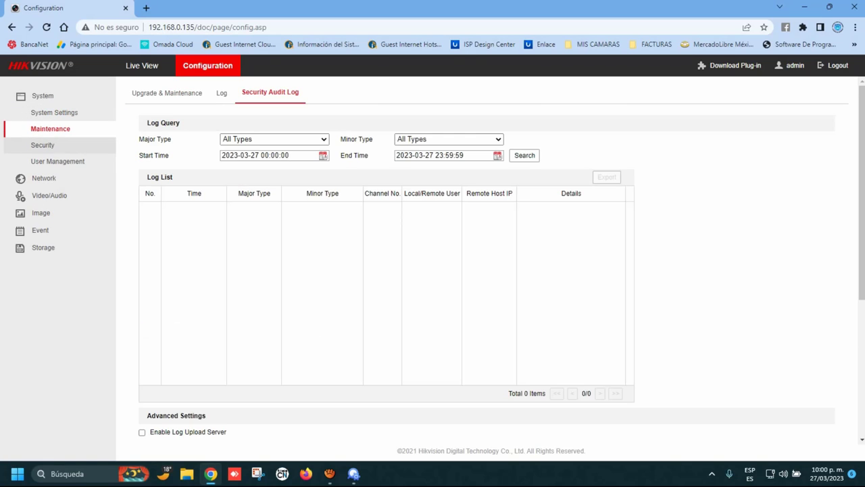
click(42, 144)
click(59, 160)
click(50, 128)
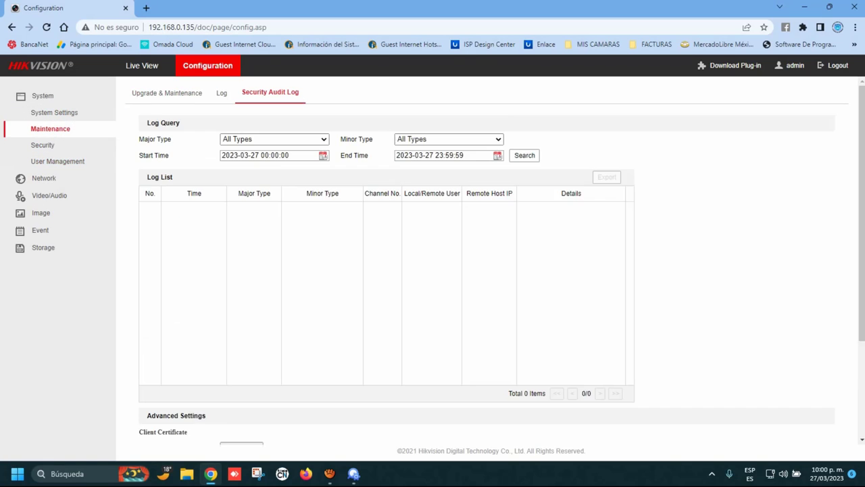